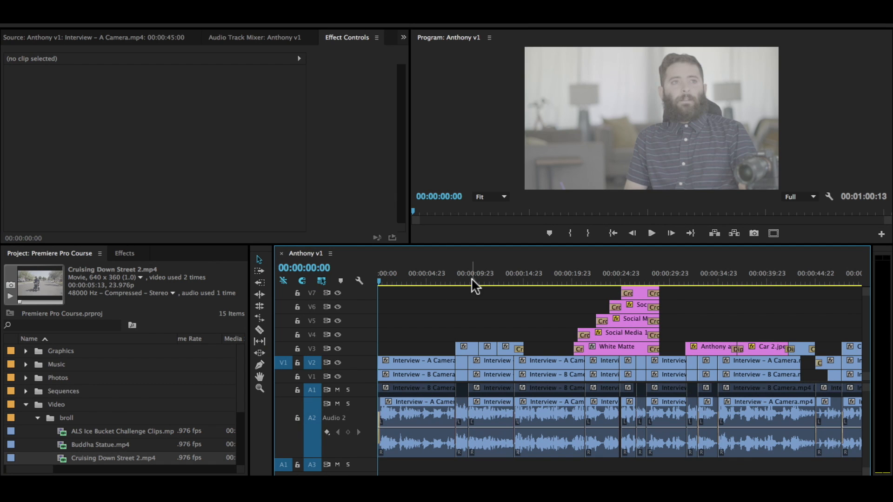
# Enlarge the project and timeline area and tidy the bin list so that only the Graphics bin is expanded
pyautogui.moveTo(255, 244); pyautogui.dragTo(255, 229)
pyautogui.click(38, 403)
pyautogui.click(25, 390)
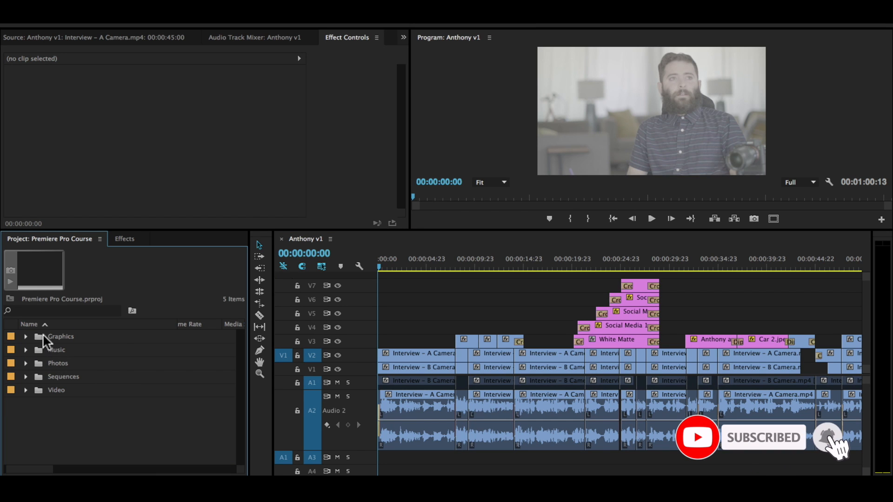
pyautogui.click(26, 337)
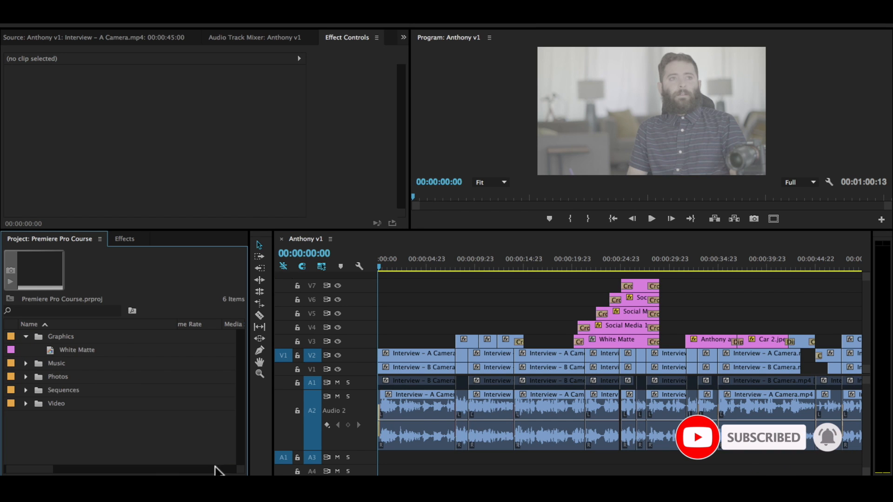
# Create a new title named Ice Bucket at 640 x 360, 23.976fps, with square pixels
pyautogui.click(219, 481)
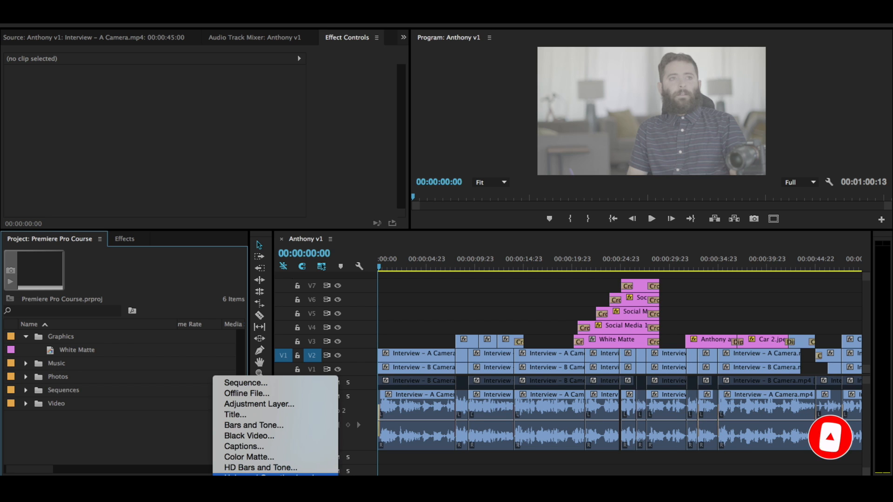
pyautogui.click(253, 415)
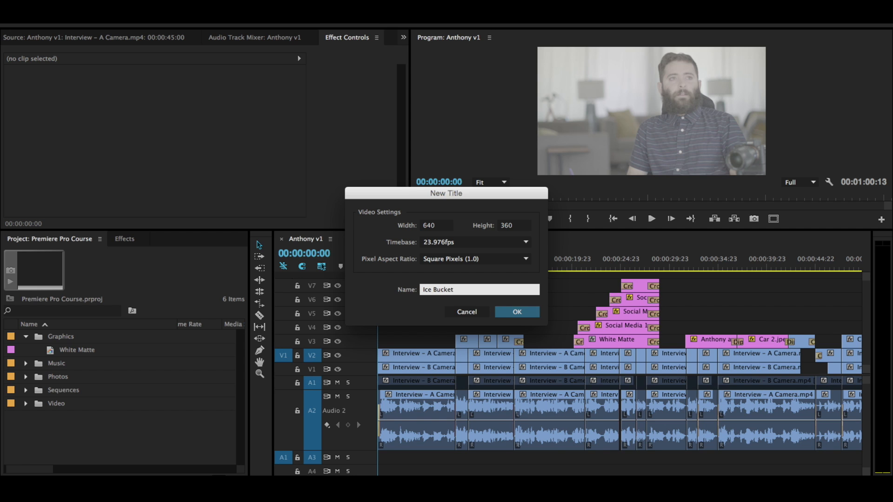
pyautogui.click(513, 314)
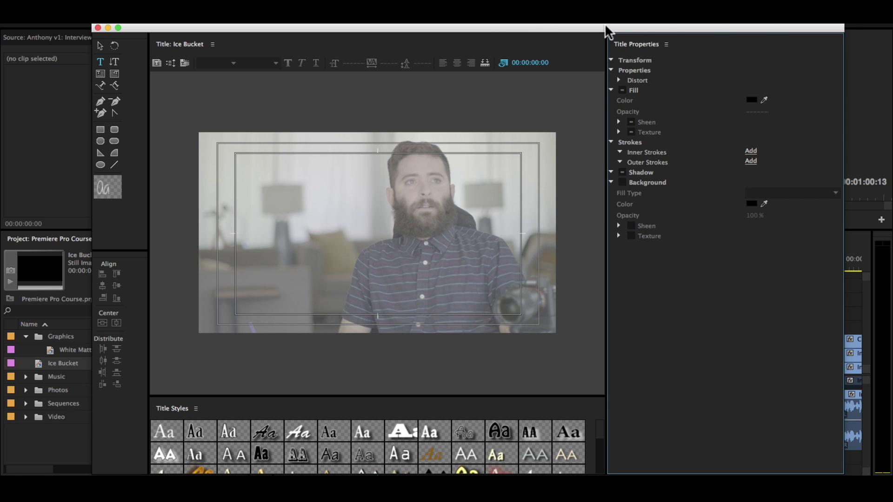
# Move the playhead to 00:00:08:21 over the car-wash clip, working around the title window, and close that window
pyautogui.moveTo(778, 34); pyautogui.dragTo(248, 44)
pyautogui.moveTo(460, 265)
pyautogui.mouseDown()
pyautogui.moveTo(522, 266)
pyautogui.moveTo(462, 270)
pyautogui.mouseUp()
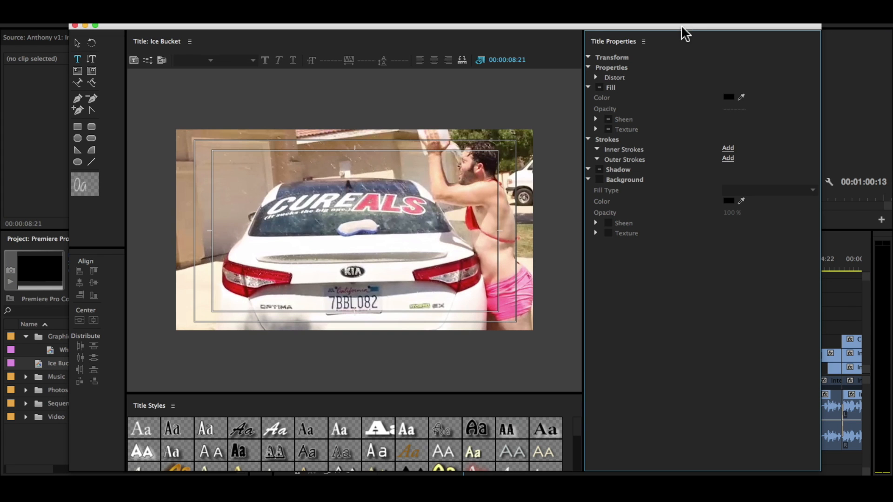
pyautogui.moveTo(585, 26); pyautogui.dragTo(607, 29)
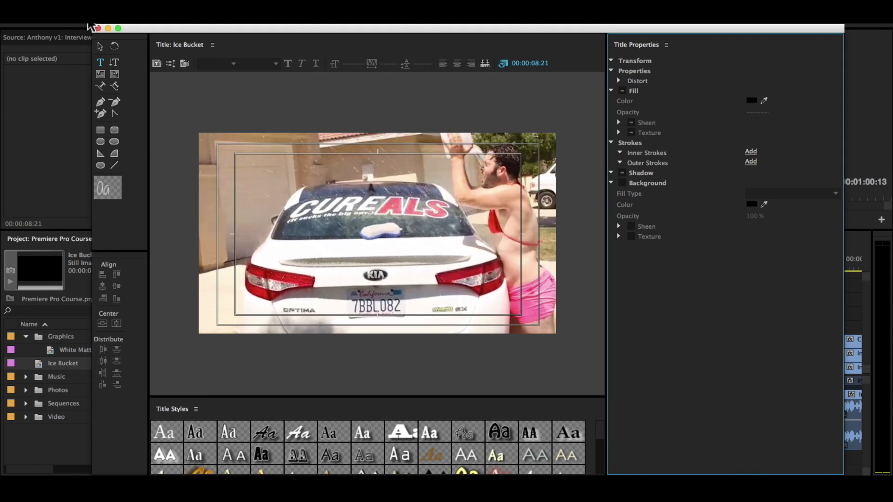
pyautogui.click(98, 28)
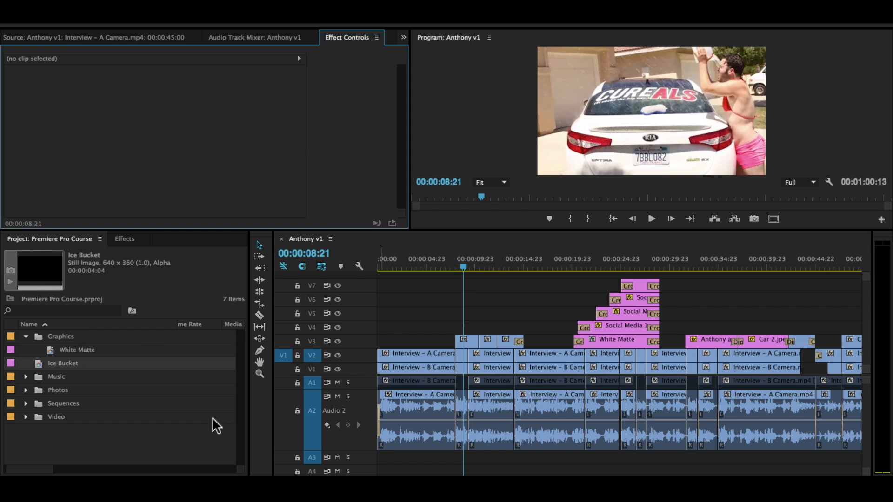
# Move the Ice Bucket title into the Graphics bin
pyautogui.click(31, 354)
pyautogui.click(50, 364)
pyautogui.moveTo(63, 371); pyautogui.dragTo(61, 337)
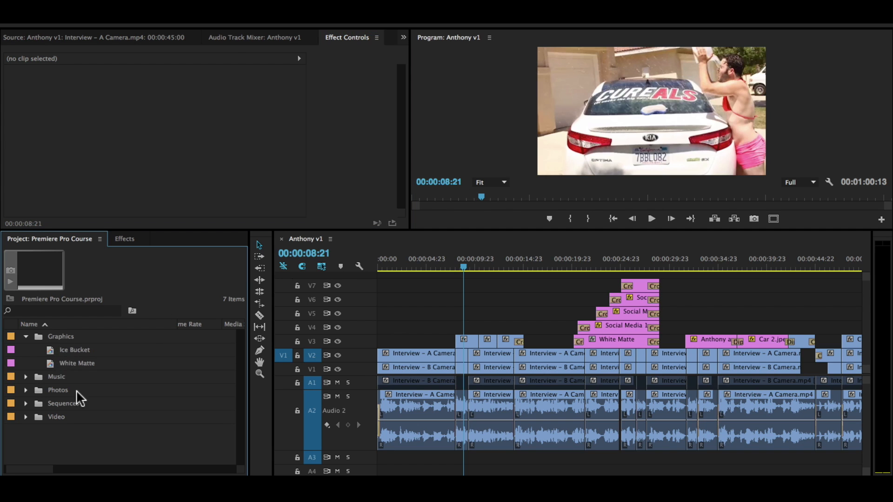
# Create a bin named Titles inside the Graphics bin and move the Ice Bucket title into it
pyautogui.click(59, 338)
pyautogui.click(206, 476)
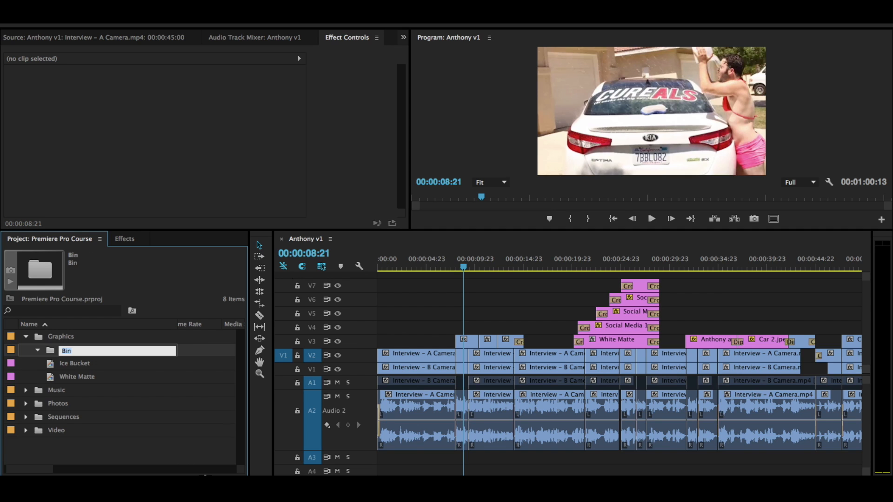
pyautogui.press('Tab')
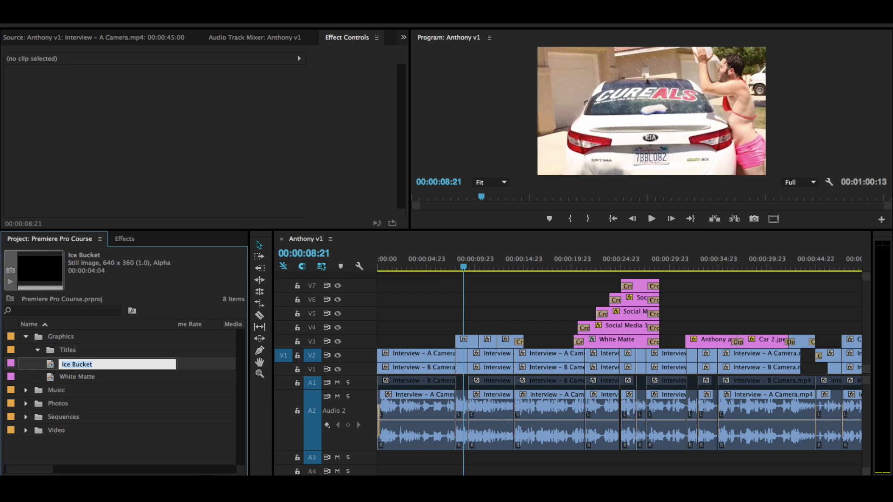
pyautogui.moveTo(52, 369); pyautogui.dragTo(58, 349)
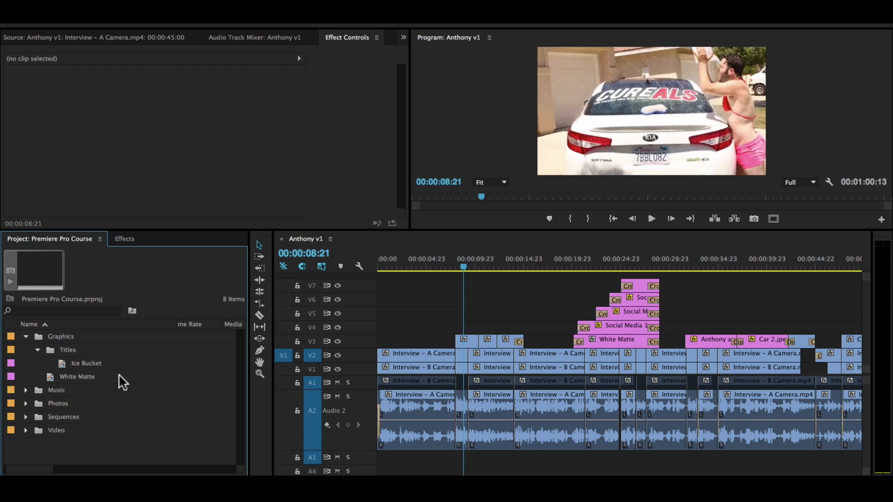
# Reopen the Ice Bucket title and add a text line with the interviewee's first name in possessive form followed by "Ice Bucket Challenge Video"
pyautogui.doubleClick(88, 363)
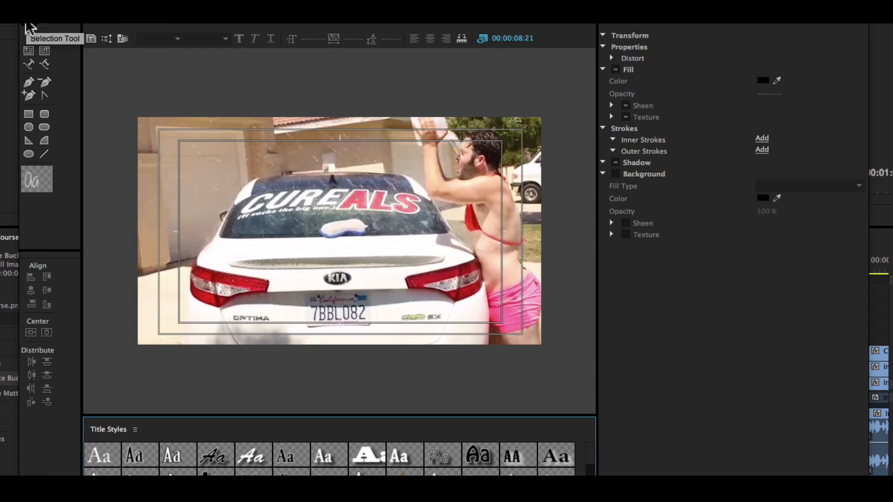
pyautogui.click(29, 37)
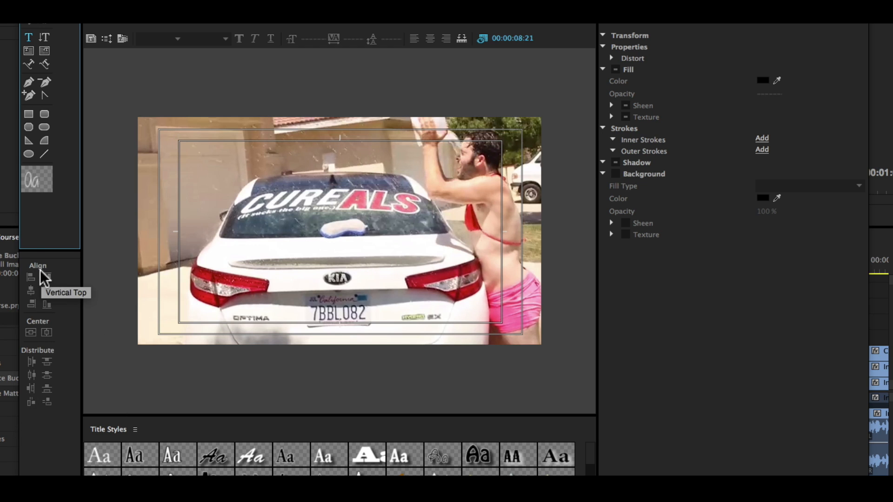
pyautogui.click(293, 244)
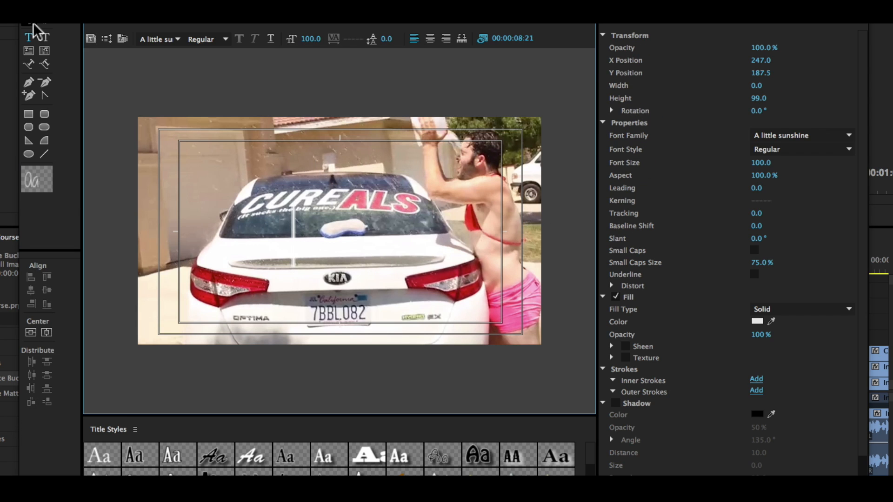
pyautogui.click(29, 38)
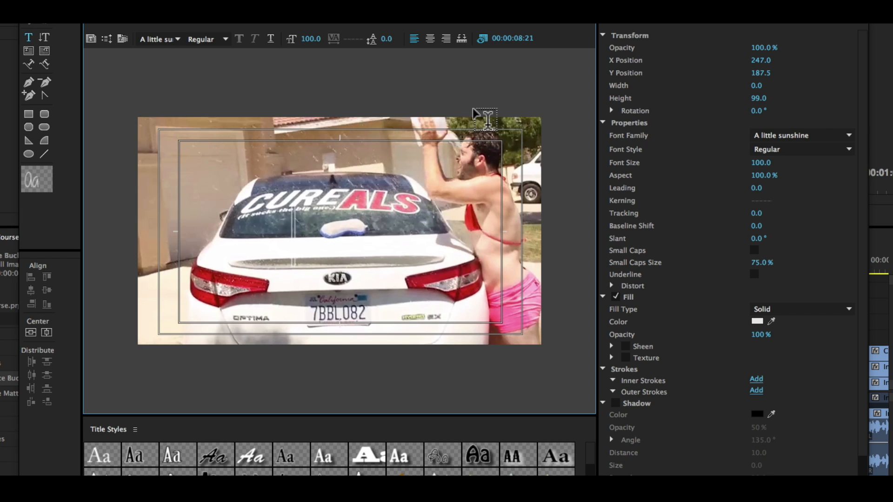
pyautogui.write('A')
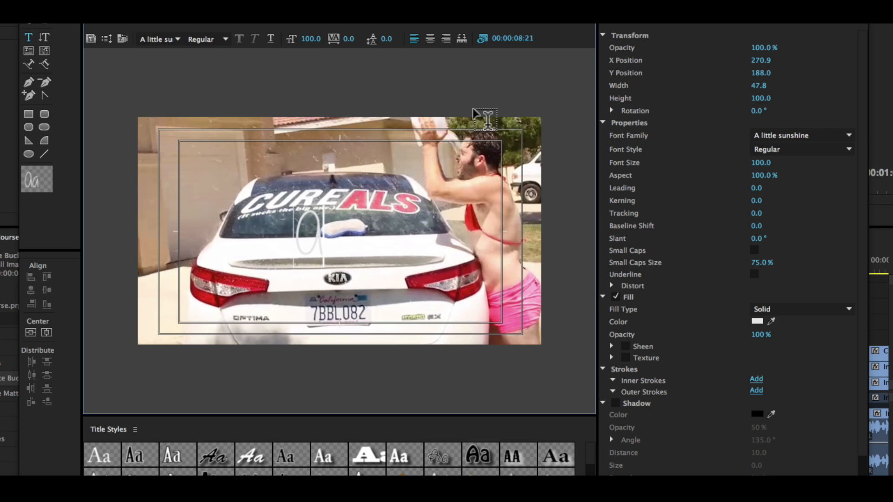
pyautogui.write('nthonys Ice Bu')
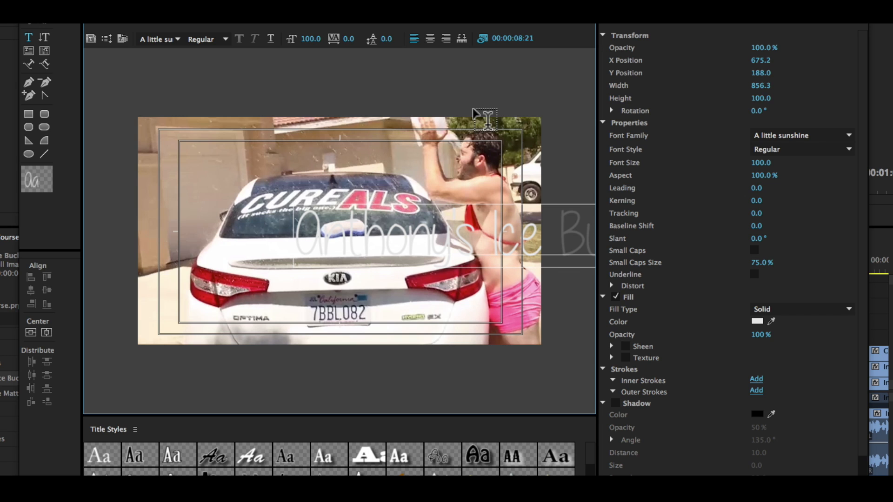
pyautogui.write(' Video')
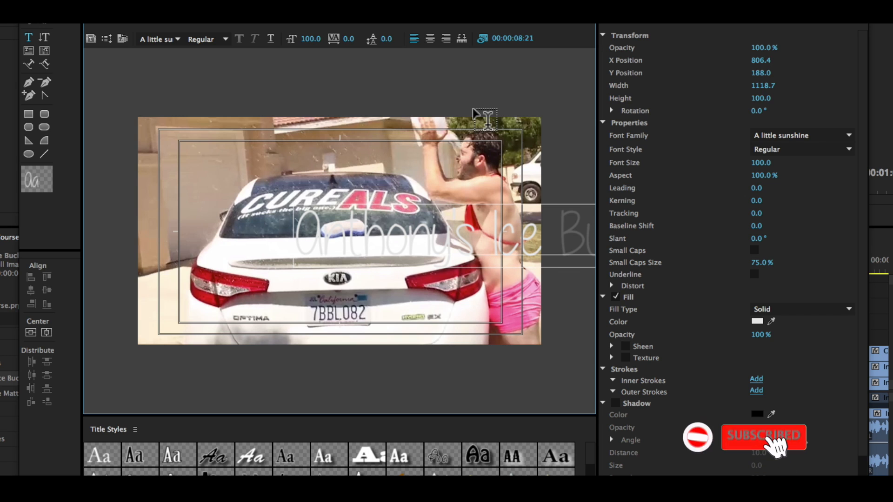
# Reduce the title text's font size to 48 and reposition the text at about X 335, Y 219
pyautogui.click(29, 22)
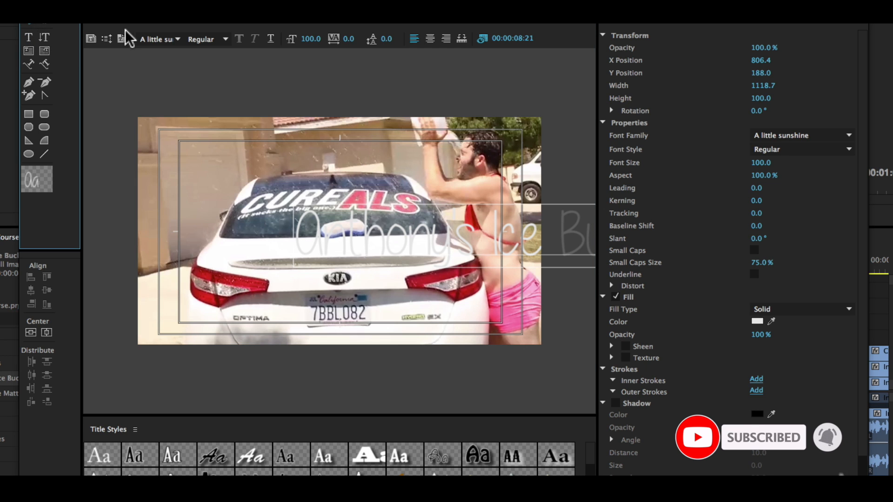
pyautogui.moveTo(416, 217); pyautogui.dragTo(260, 225)
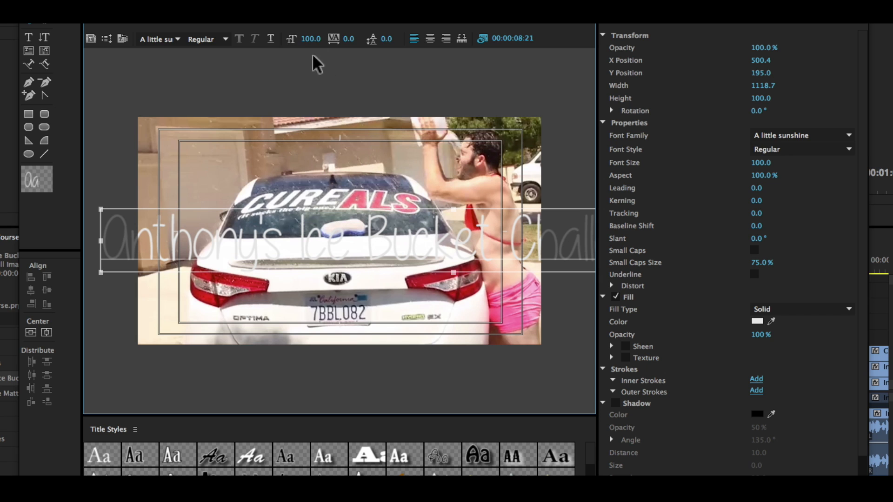
pyautogui.moveTo(311, 40); pyautogui.dragTo(290, 40)
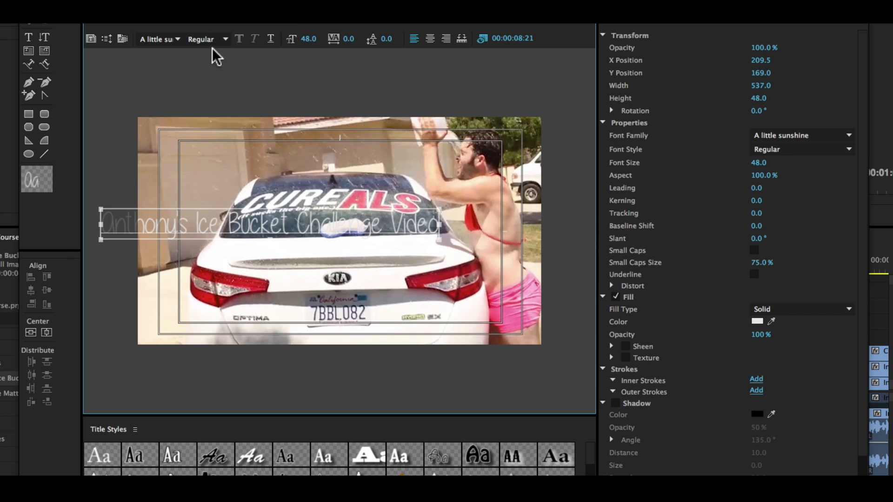
pyautogui.moveTo(253, 226); pyautogui.dragTo(322, 271)
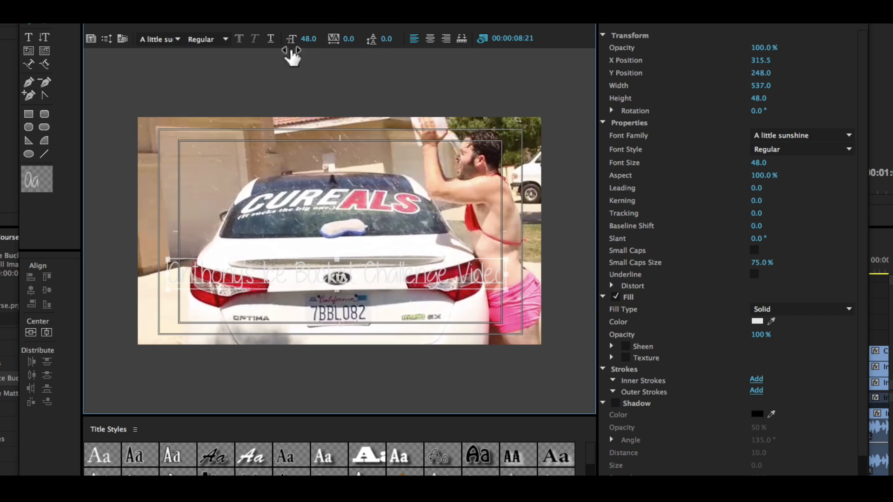
pyautogui.moveTo(379, 275); pyautogui.dragTo(390, 257)
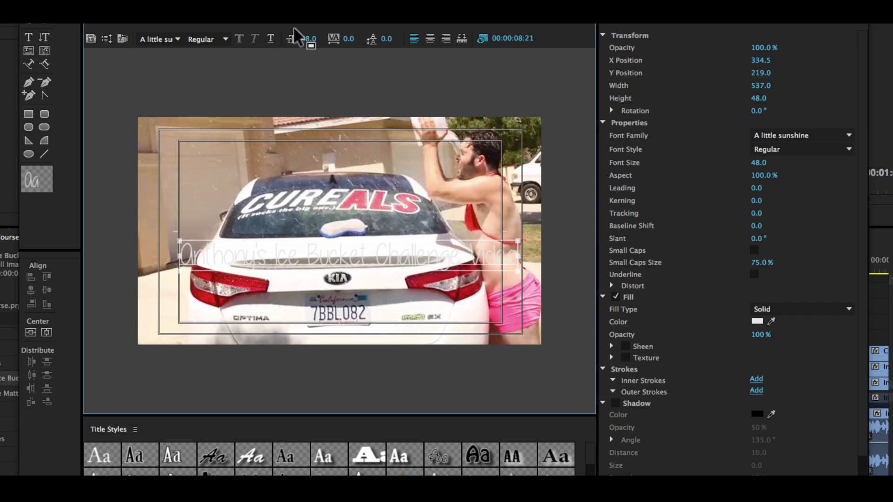
# Change the title text's font family to Arial Black, keeping the Regular style
pyautogui.click(178, 40)
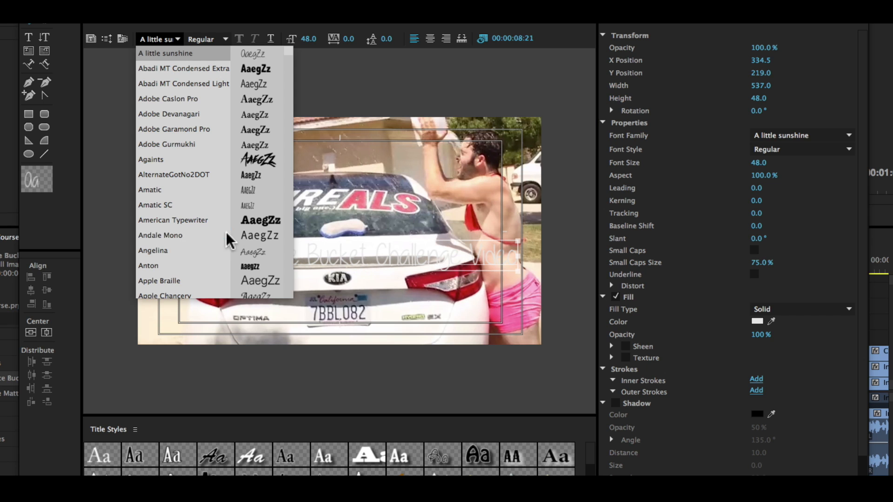
pyautogui.scroll(-3, 184, 240)
pyautogui.scroll(-1, 181, 237)
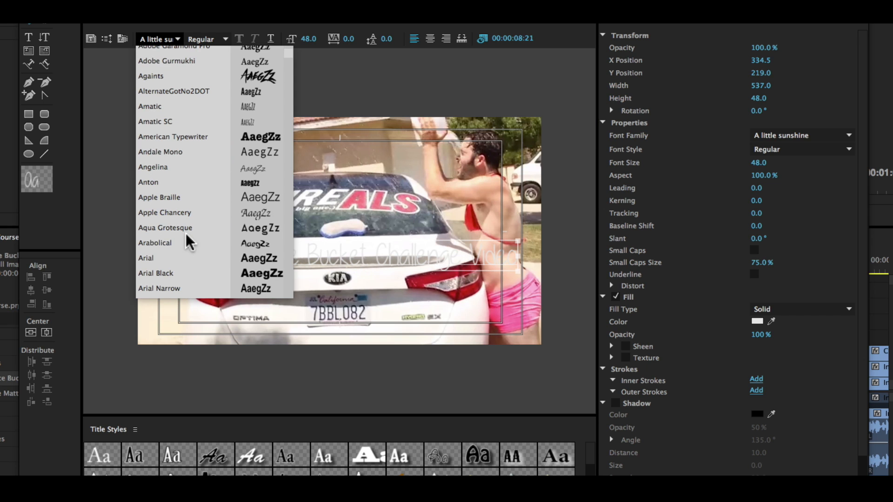
pyautogui.click(176, 274)
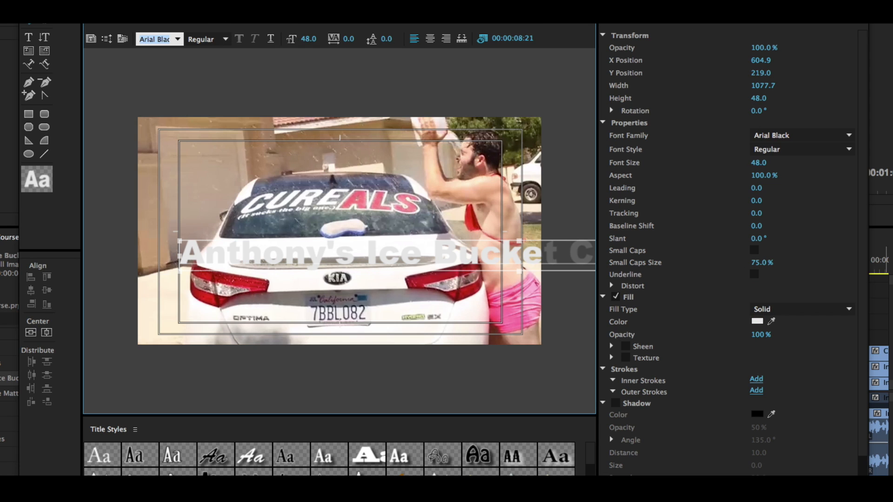
pyautogui.click(790, 150)
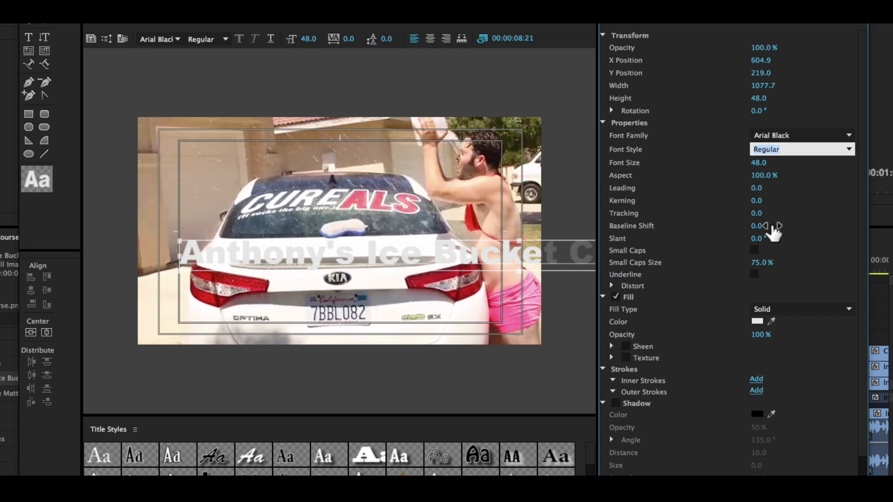
pyautogui.click(355, 264)
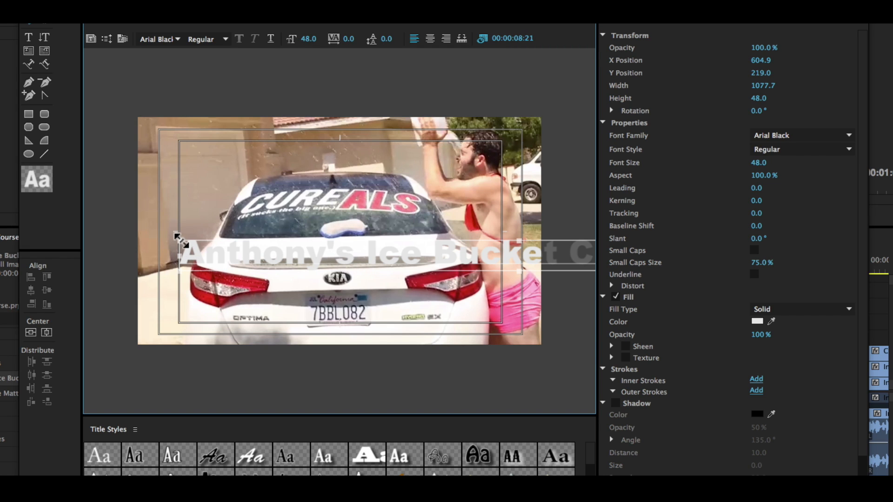
# Set the title text's font size to 16 and move the line to about X 244, Y 275
pyautogui.moveTo(403, 257); pyautogui.dragTo(362, 251)
pyautogui.moveTo(759, 163)
pyautogui.mouseDown()
pyautogui.moveTo(744, 163)
pyautogui.moveTo(758, 165)
pyautogui.mouseUp()
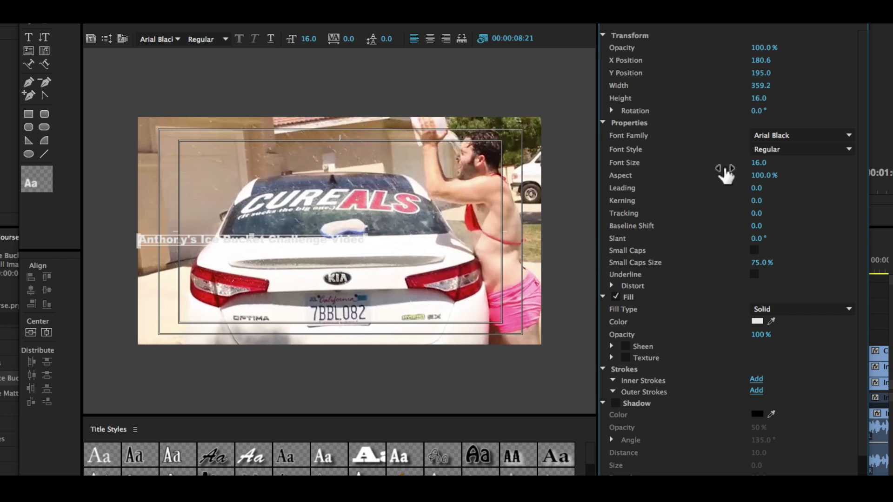
pyautogui.click(362, 256)
pyautogui.moveTo(362, 256); pyautogui.dragTo(399, 304)
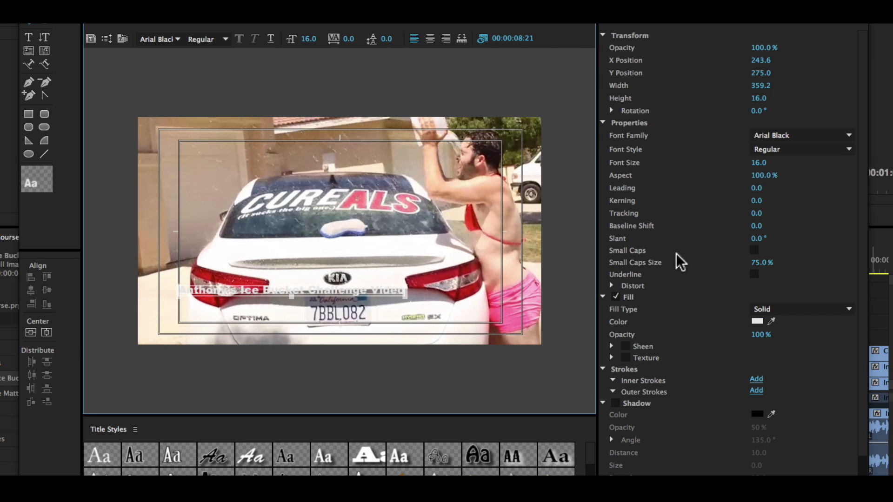
# Set the title text's fill color to black (000000) and move the line down to about X 196, Y 316
pyautogui.click(756, 320)
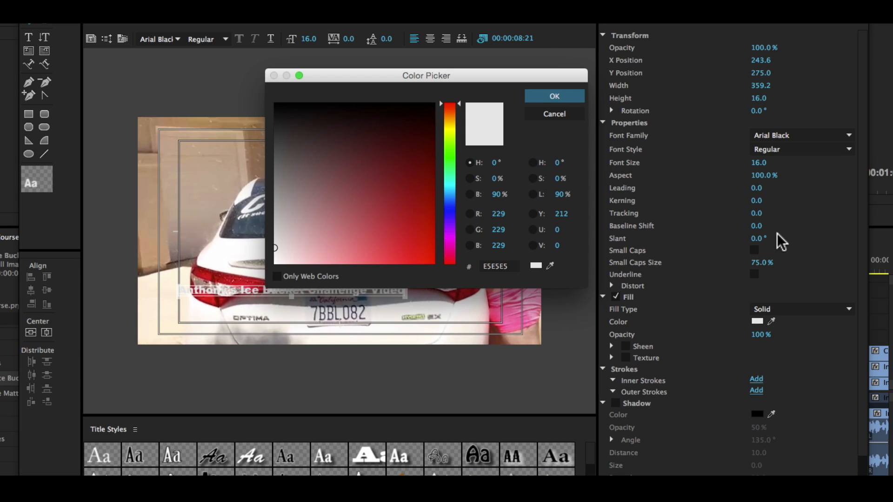
pyautogui.moveTo(320, 125); pyautogui.dragTo(231, 72)
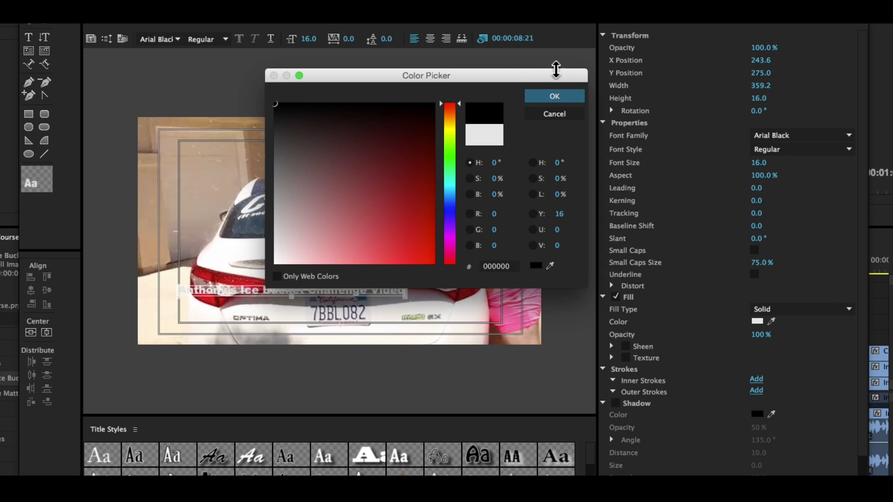
pyautogui.click(552, 96)
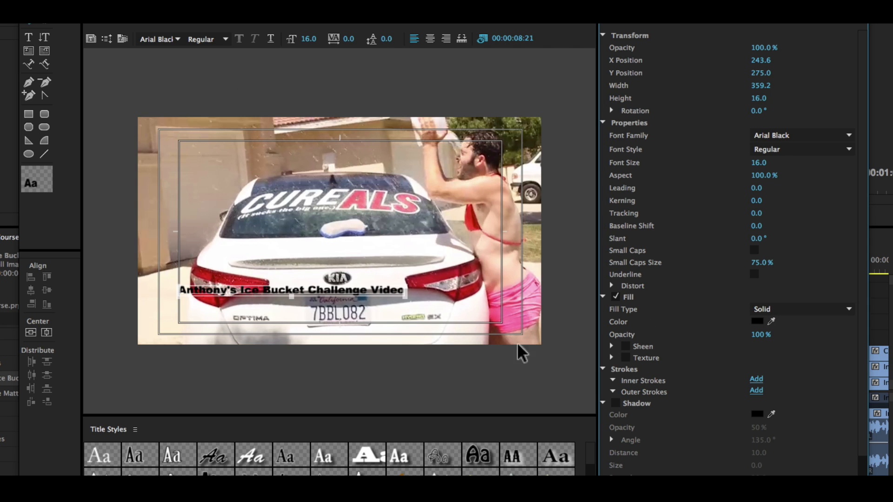
pyautogui.moveTo(390, 301); pyautogui.dragTo(359, 327)
pyautogui.scroll(-1, 817, 348)
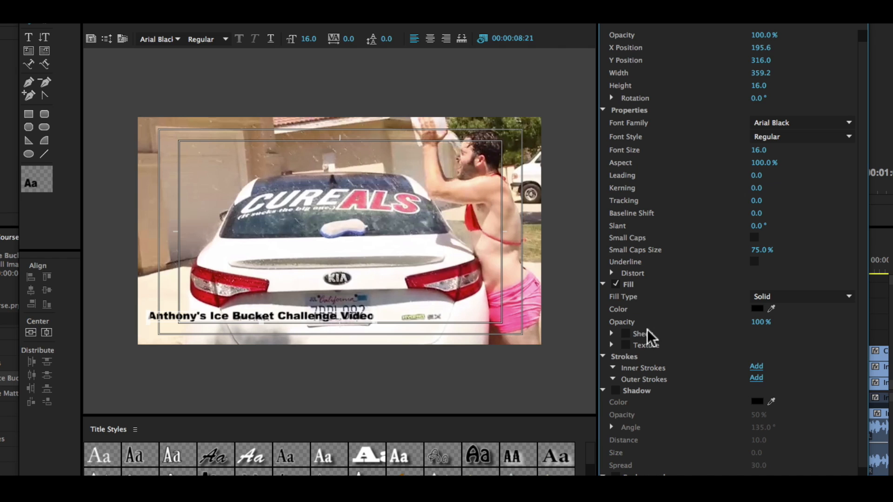
# Add an outer edge stroke to the title text, colored red (FF0000) with a size of 44
pyautogui.moveTo(758, 322); pyautogui.dragTo(781, 321)
pyautogui.click(756, 378)
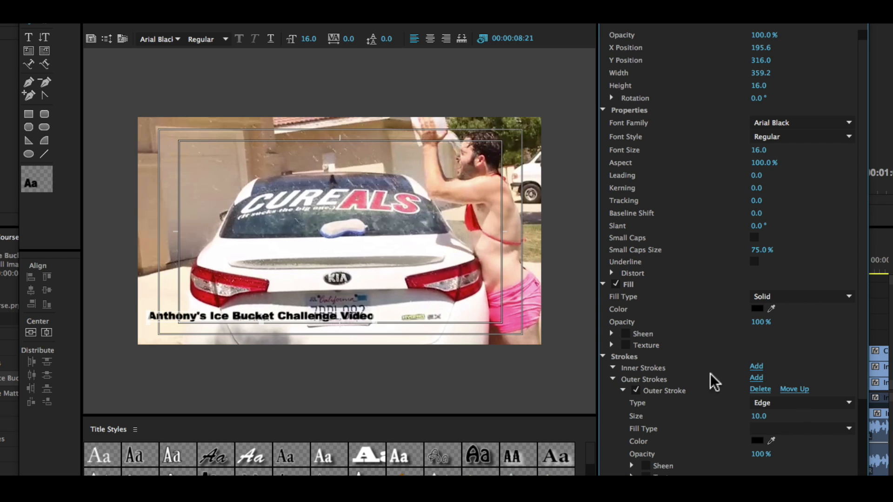
pyautogui.scroll(-2, 823, 357)
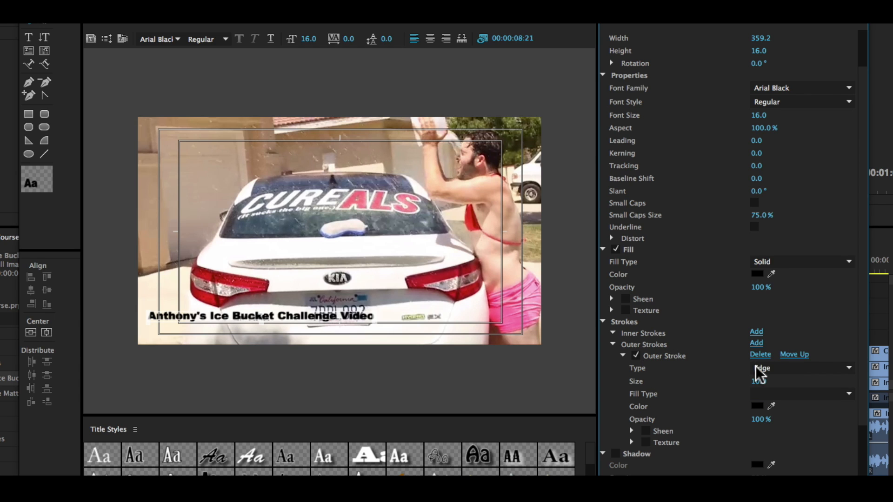
pyautogui.click(757, 405)
pyautogui.moveTo(399, 193); pyautogui.dragTo(196, 286)
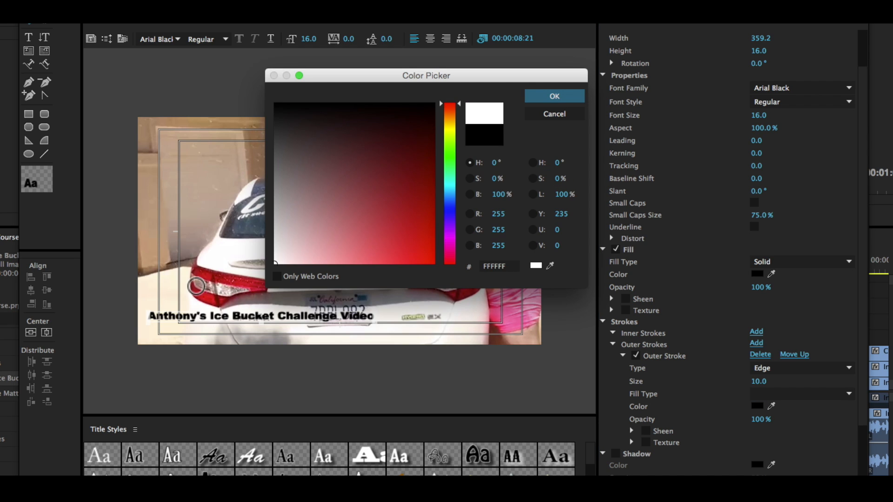
pyautogui.click(435, 262)
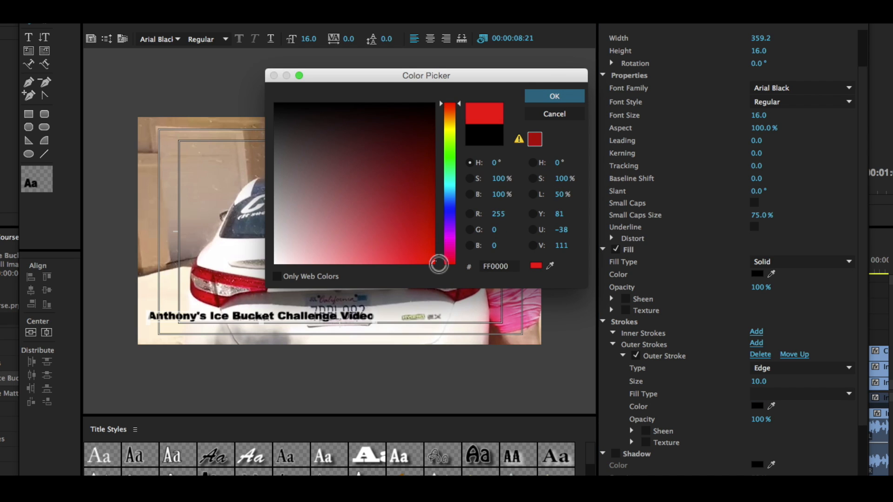
pyautogui.click(554, 95)
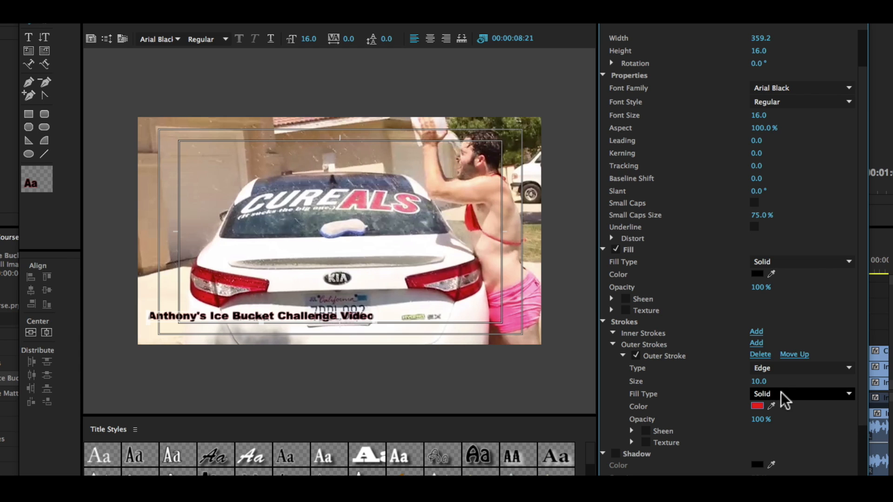
pyautogui.moveTo(758, 382); pyautogui.dragTo(776, 382)
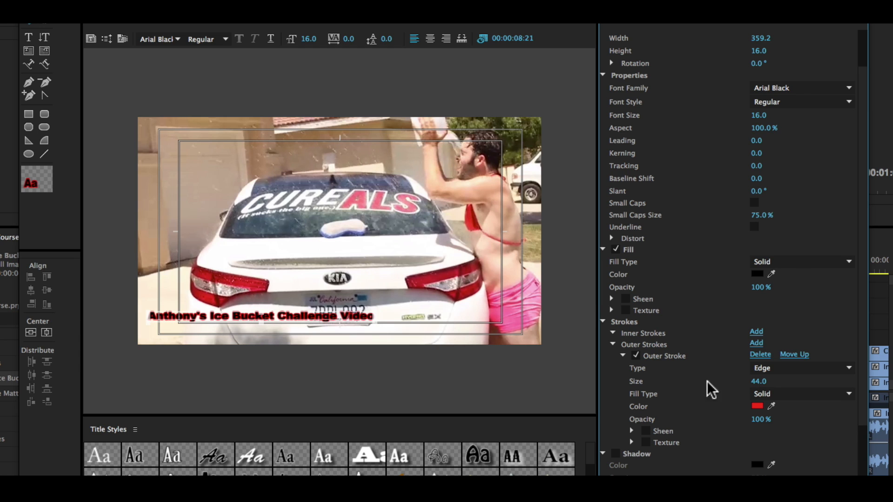
# View the outer stroke's type options and delete the stroke from the title text
pyautogui.scroll(-1, 726, 394)
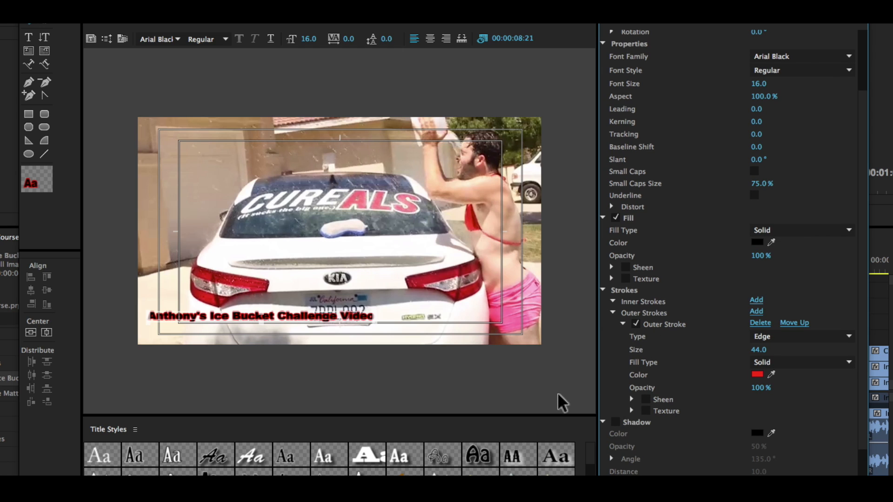
pyautogui.click(771, 340)
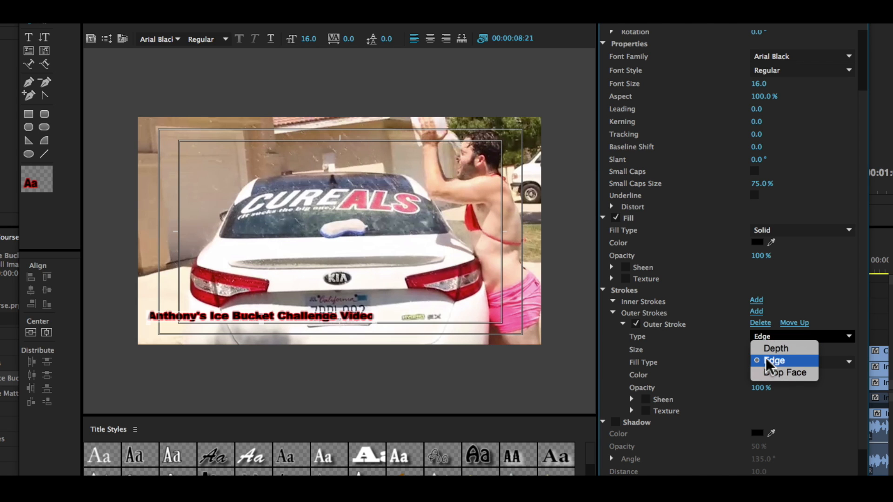
pyautogui.click(620, 355)
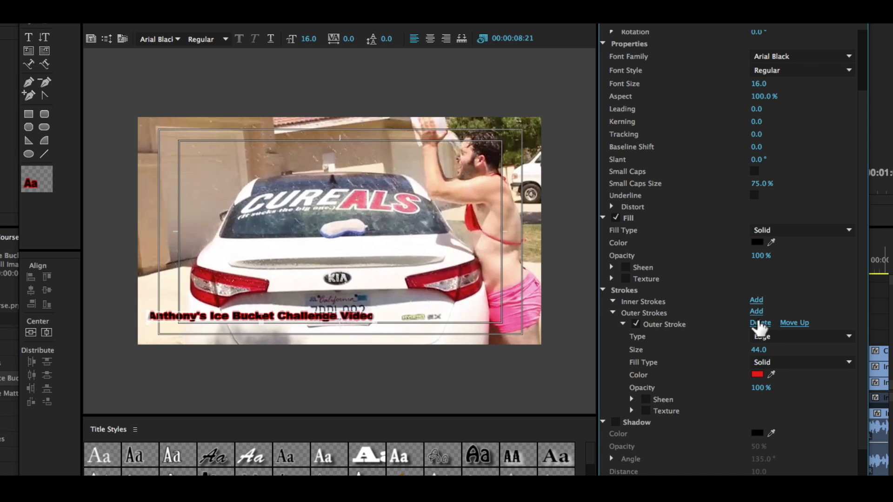
pyautogui.click(760, 323)
# Try a shadow on the title text with distance 6, size 2 and spread 24, and switch it off again
pyautogui.click(616, 324)
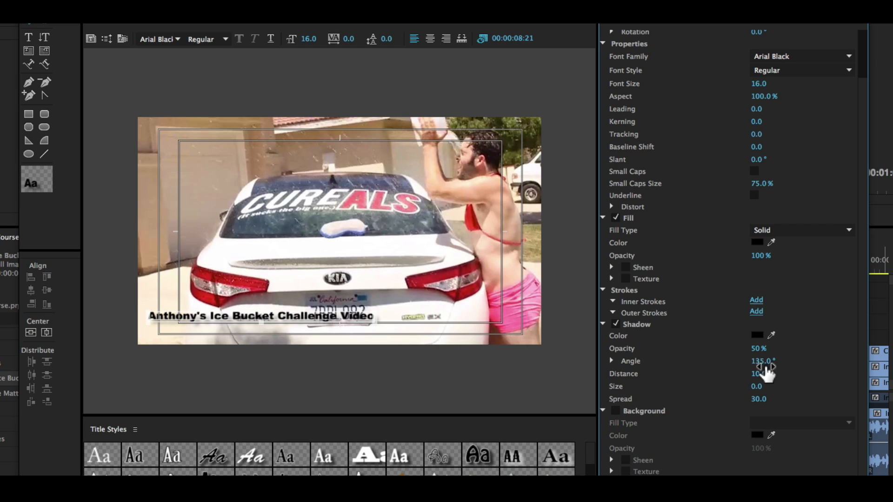
pyautogui.moveTo(762, 375); pyautogui.dragTo(747, 399)
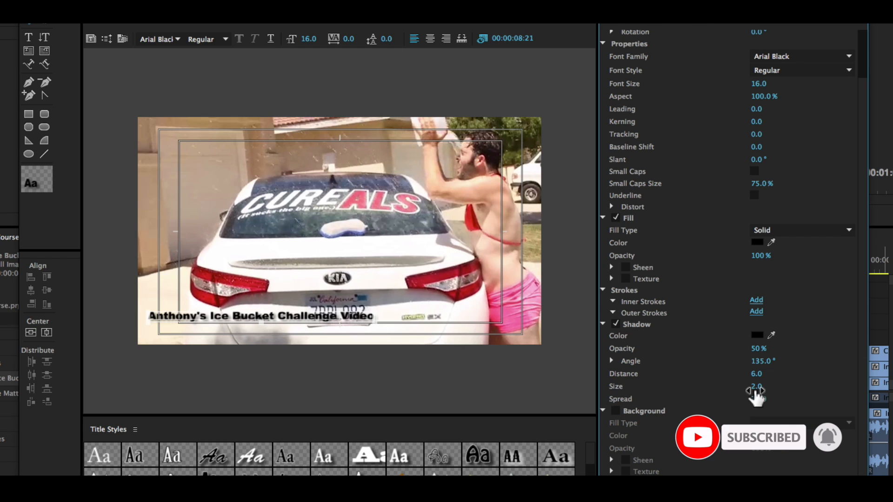
pyautogui.click(616, 324)
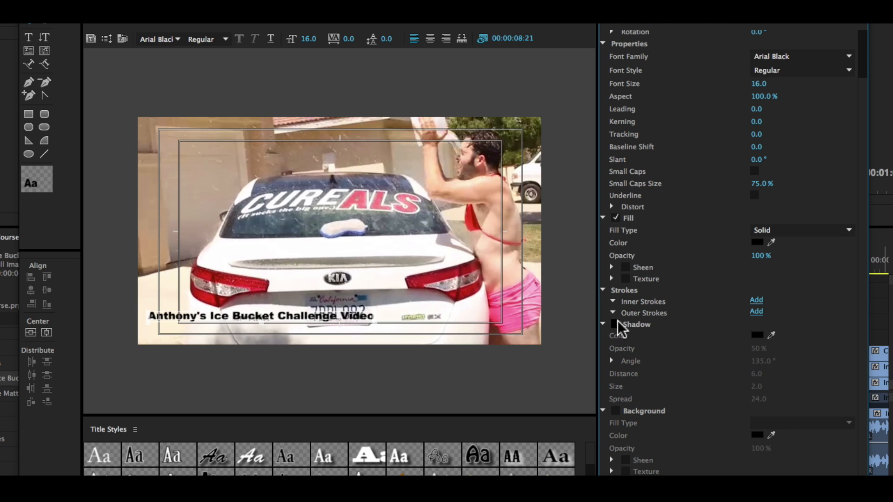
pyautogui.click(603, 324)
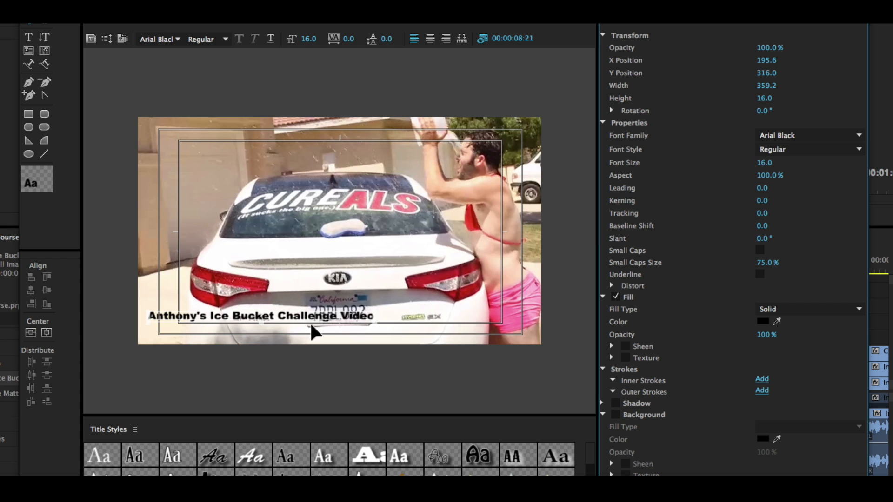
# Move the title text up to about X 302, Y 212 and scale it proportionally to font size 16.4
pyautogui.moveTo(305, 316); pyautogui.dragTo(373, 255)
pyautogui.moveTo(394, 318); pyautogui.dragTo(372, 251)
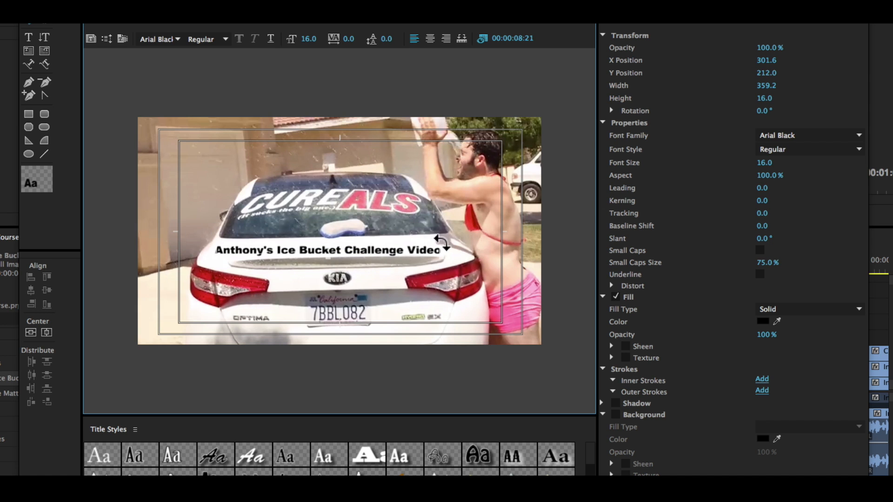
pyautogui.moveTo(440, 242); pyautogui.dragTo(563, 144)
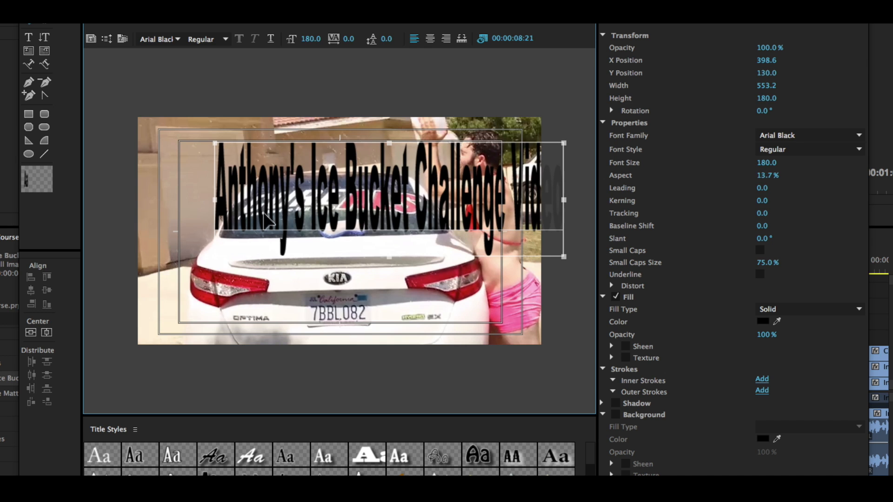
pyautogui.hotkey('ctrl', 'z')
pyautogui.moveTo(445, 242)
pyautogui.mouseDown()
pyautogui.moveTo(483, 211)
pyautogui.moveTo(525, 205)
pyautogui.moveTo(472, 208)
pyautogui.moveTo(472, 242)
pyautogui.moveTo(542, 235)
pyautogui.moveTo(465, 256)
pyautogui.moveTo(432, 176)
pyautogui.moveTo(387, 129)
pyautogui.moveTo(554, 195)
pyautogui.moveTo(711, 200)
pyautogui.moveTo(449, 200)
pyautogui.moveTo(402, 207)
pyautogui.moveTo(442, 216)
pyautogui.moveTo(391, 228)
pyautogui.moveTo(494, 208)
pyautogui.moveTo(409, 237)
pyautogui.moveTo(509, 206)
pyautogui.moveTo(442, 218)
pyautogui.moveTo(537, 210)
pyautogui.moveTo(400, 245)
pyautogui.moveTo(448, 242)
pyautogui.mouseUp()
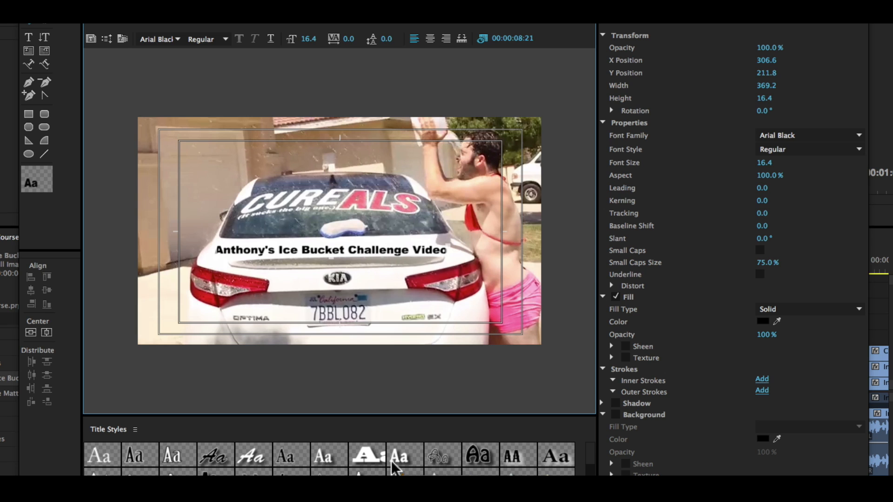
# Try preset title styles on the text, including a gold Hobo Std and a white Tekton Pro one, and undo them
pyautogui.scroll(-1, 479, 486)
pyautogui.click(479, 486)
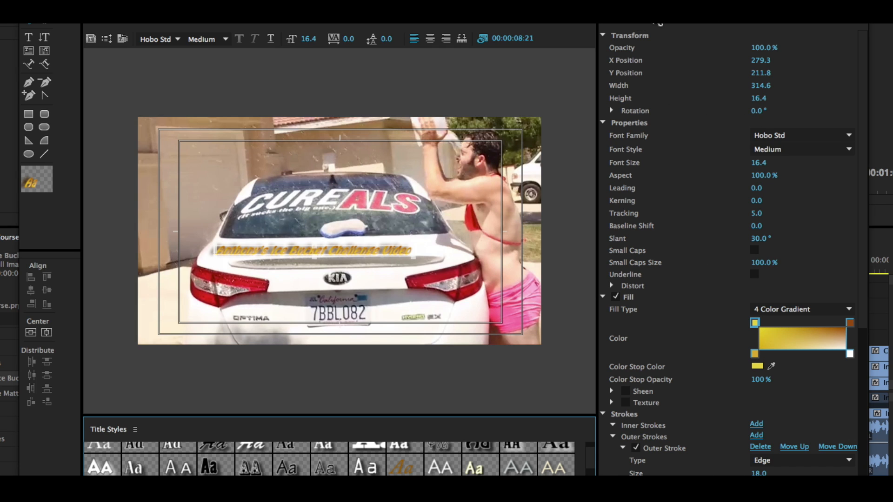
pyautogui.scroll(-3, 472, 469)
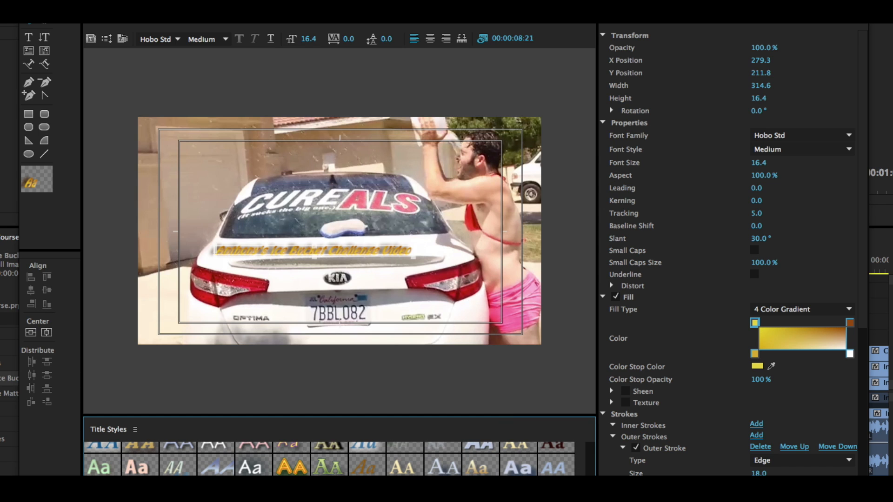
pyautogui.click(251, 467)
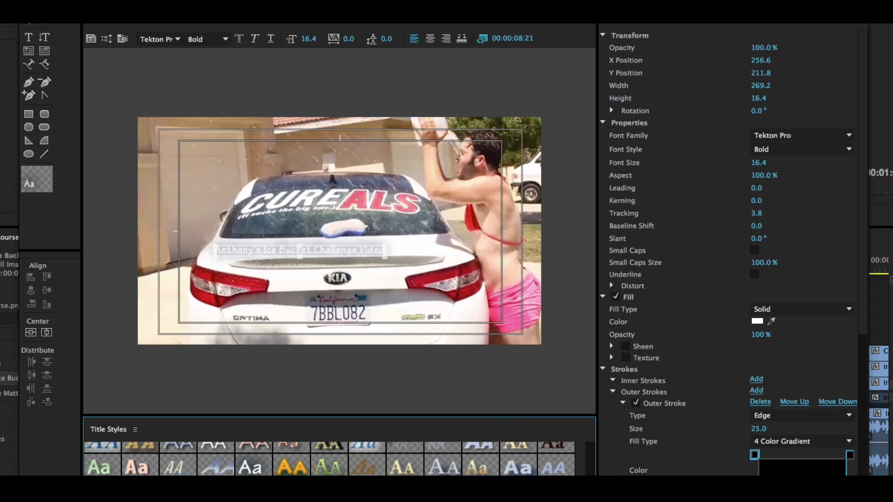
pyautogui.click(100, 466)
pyautogui.press('super+z')
pyautogui.press('super+z')
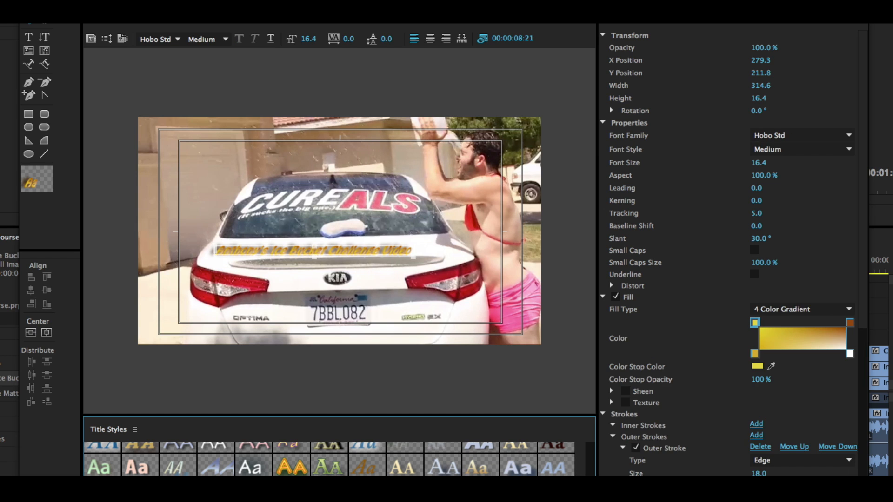
pyautogui.press('super+z')
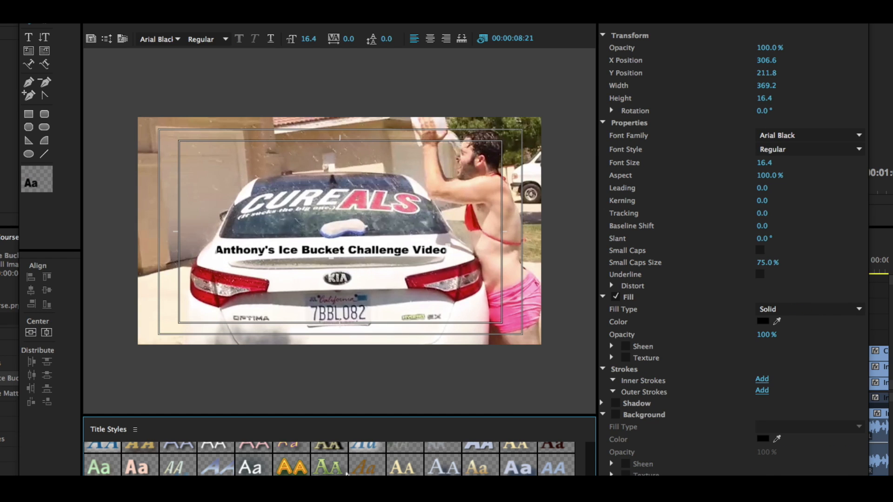
pyautogui.scroll(-2, 372, 467)
pyautogui.scroll(-2, 329, 459)
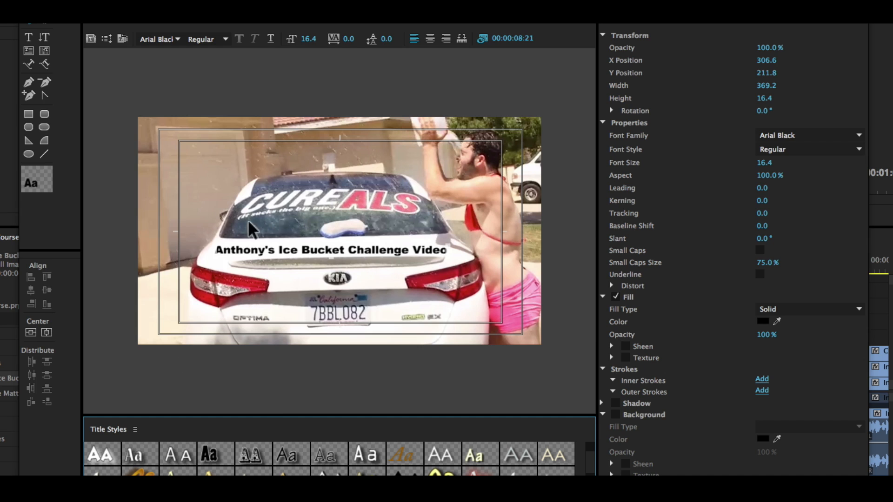
# Draw a solid black rectangle about 342 wide and 37 high in the lower third, at about X 157, Y 305
pyautogui.moveTo(284, 257); pyautogui.dragTo(285, 255)
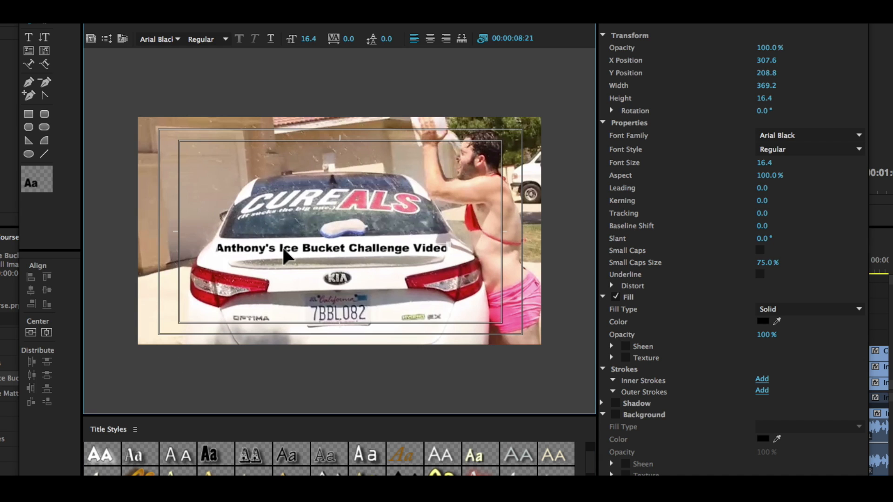
pyautogui.click(29, 115)
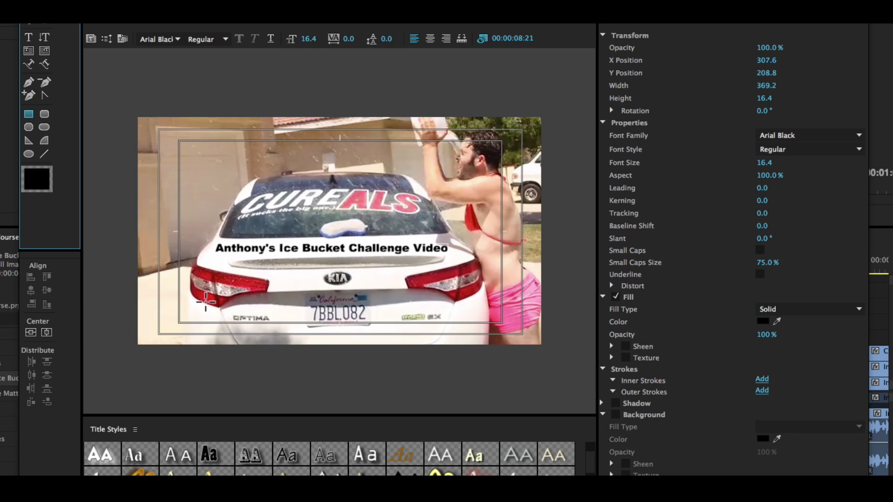
pyautogui.moveTo(129, 299); pyautogui.dragTo(350, 326)
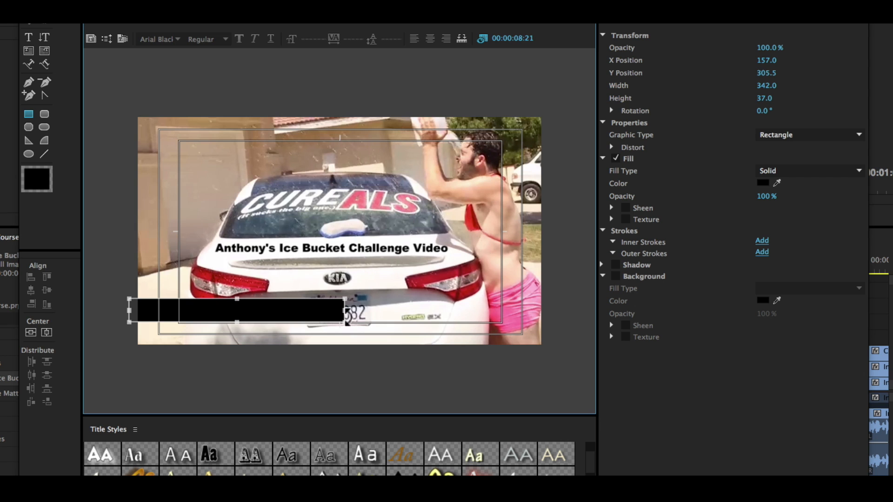
# Set the title text's fill color to white (FFFFFF) and move the line up to about X 305, Y 180
pyautogui.click(44, 24)
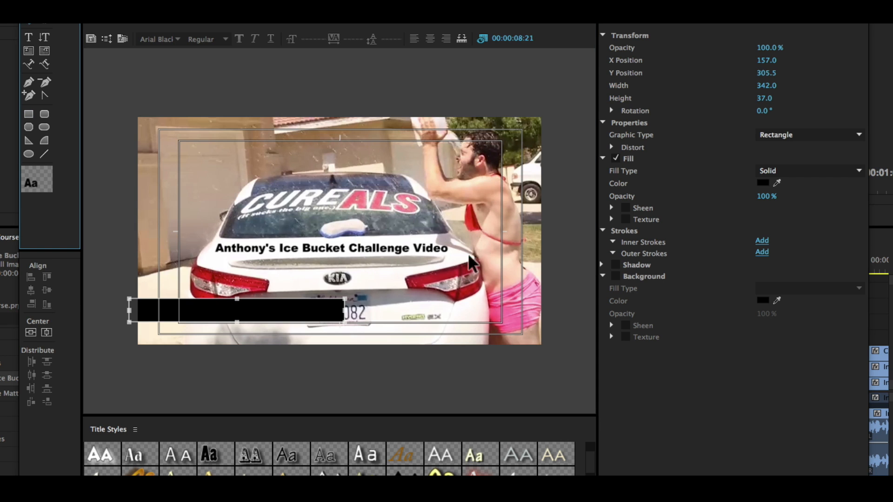
pyautogui.click(350, 251)
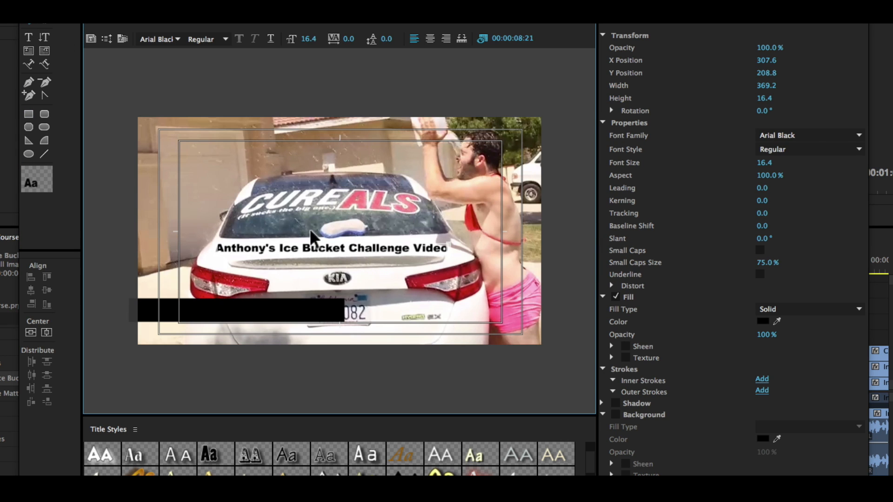
pyautogui.click(762, 322)
pyautogui.moveTo(299, 174); pyautogui.dragTo(215, 330)
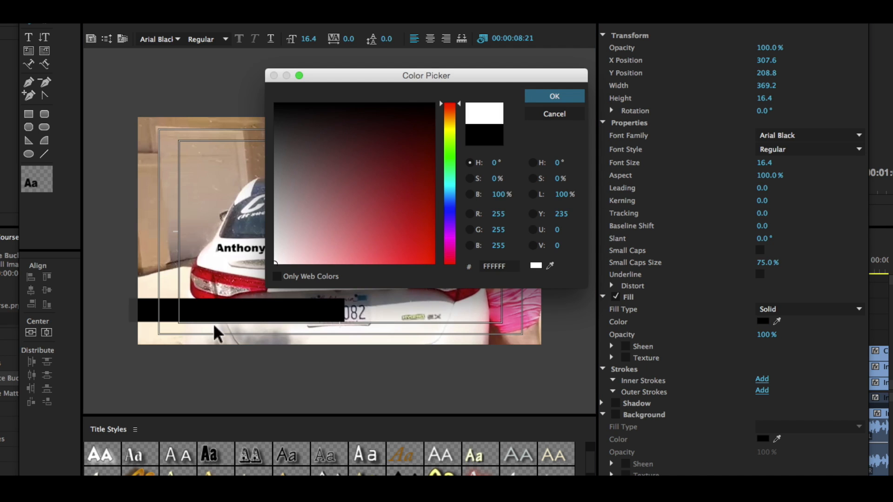
pyautogui.click(550, 97)
pyautogui.click(29, 22)
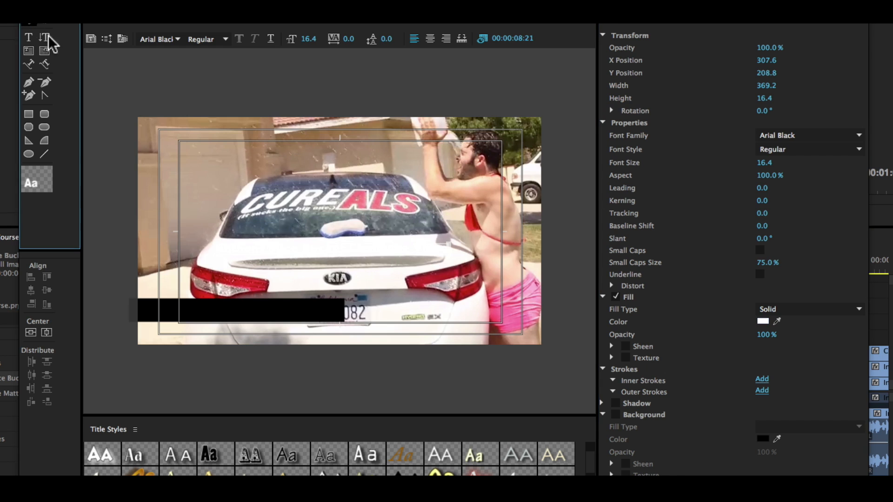
pyautogui.moveTo(295, 253); pyautogui.dragTo(311, 231)
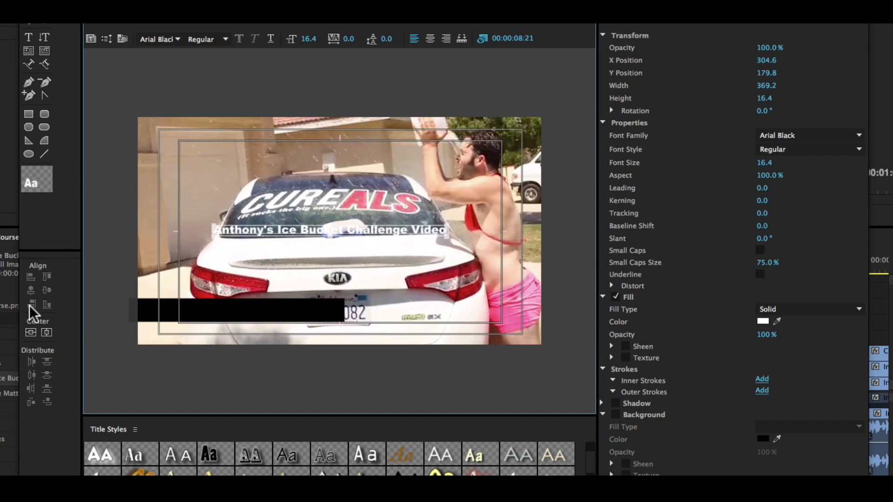
# Select the title text and black rectangle together and align their horizontal and vertical centers
pyautogui.click(262, 314)
pyautogui.click(261, 308)
pyautogui.click(265, 229)
pyautogui.click(209, 312)
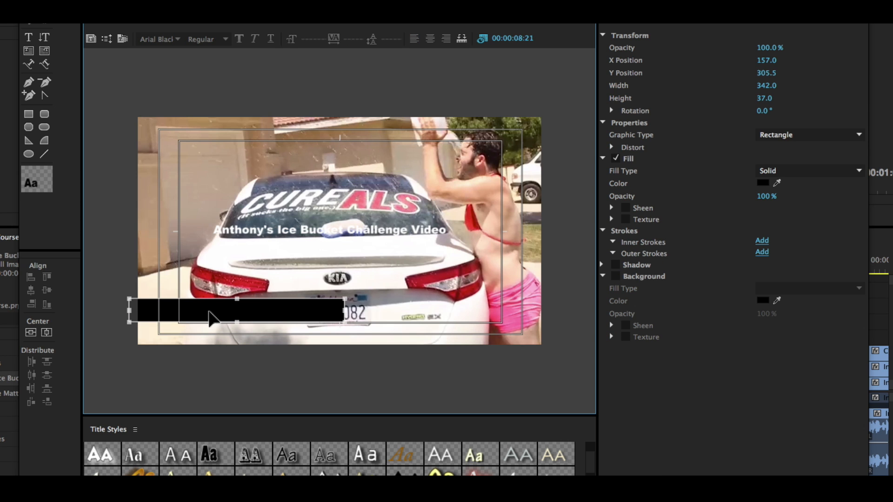
pyautogui.click(268, 231)
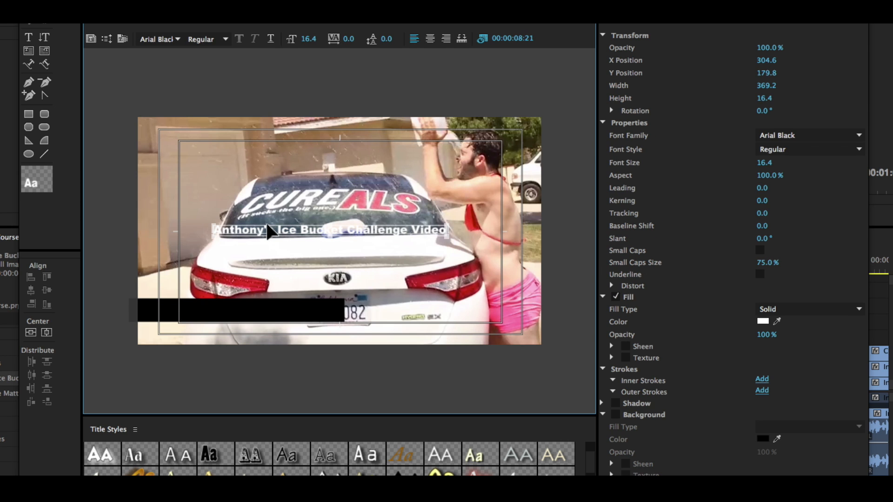
pyautogui.keyDown('shift'); pyautogui.click(212, 318); pyautogui.keyUp('shift')
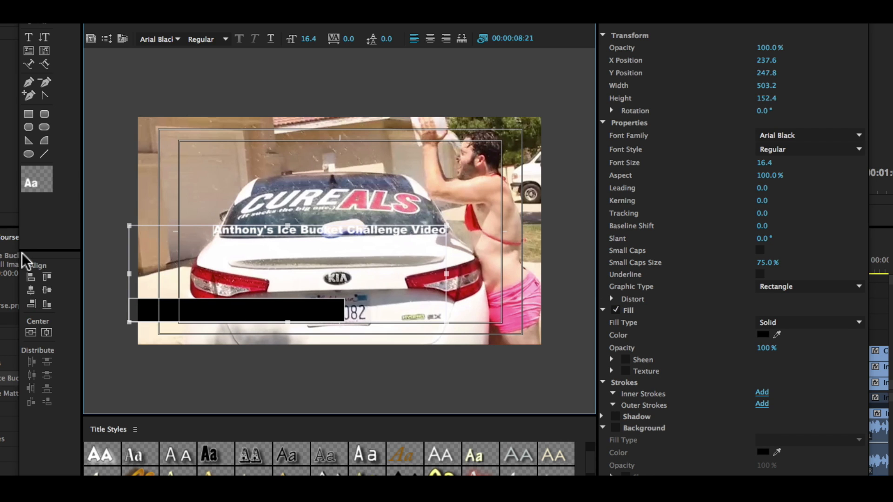
pyautogui.click(33, 292)
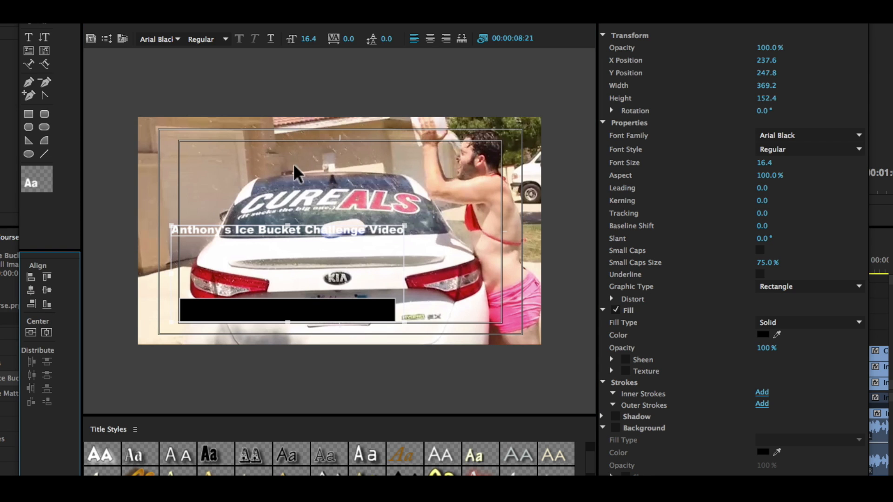
pyautogui.click(46, 290)
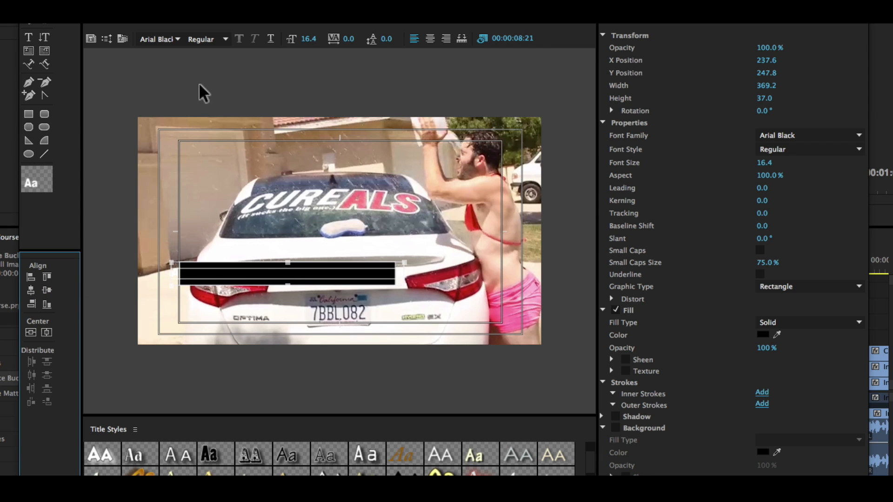
# Send the black rectangle to the back so it sits behind the white title text
pyautogui.click(243, 97)
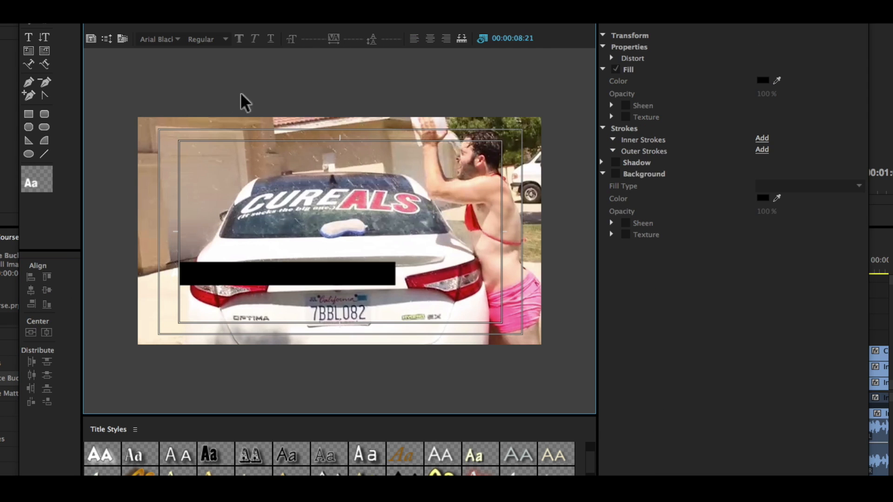
pyautogui.click(312, 276)
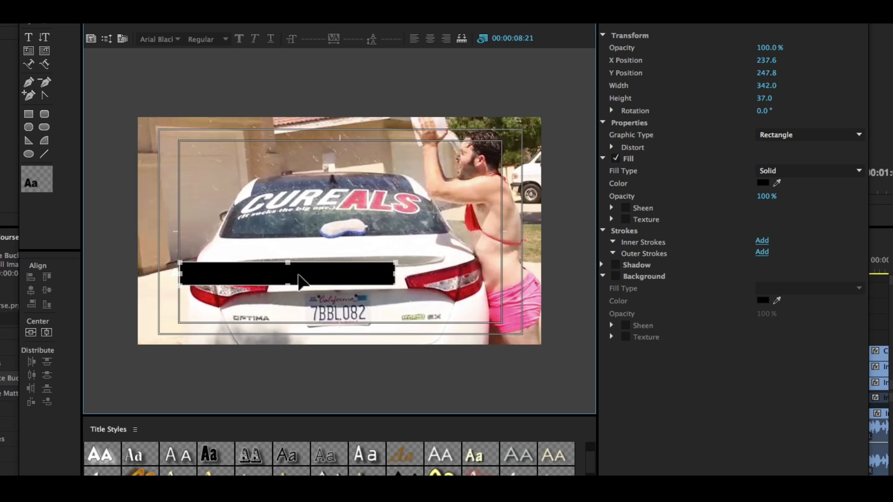
pyautogui.rightClick(281, 273)
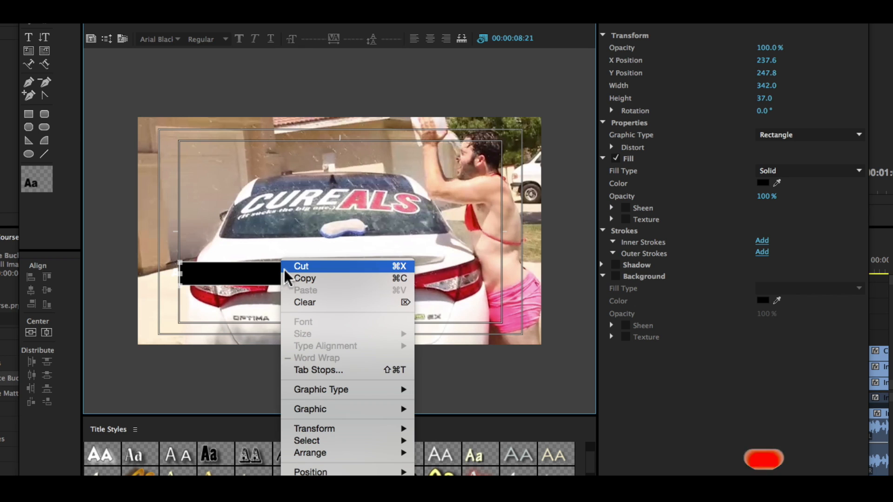
pyautogui.moveTo(336, 454)
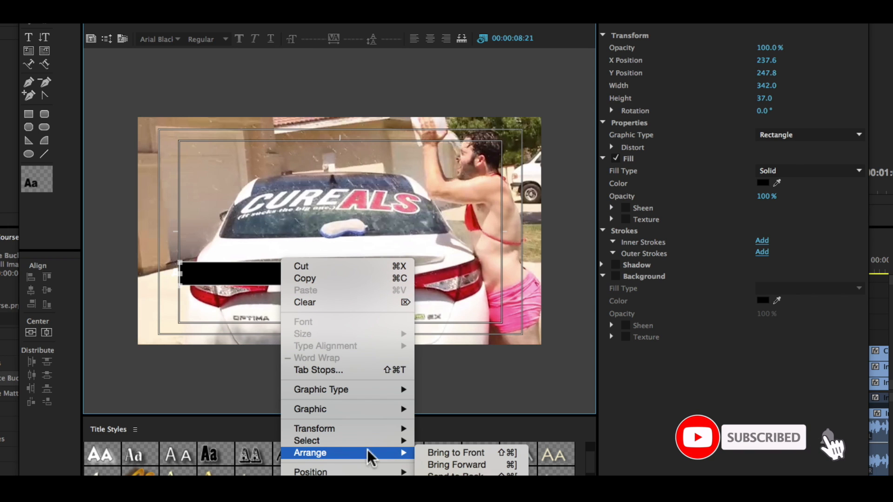
pyautogui.click(442, 473)
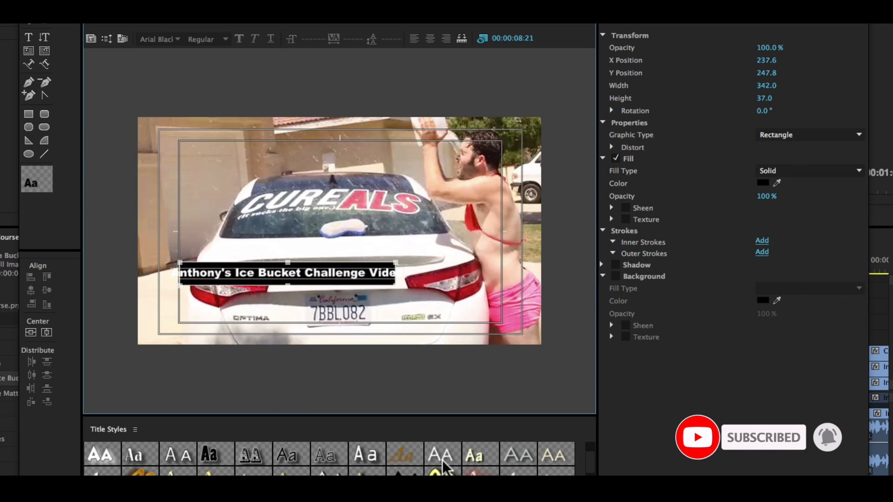
pyautogui.click(317, 391)
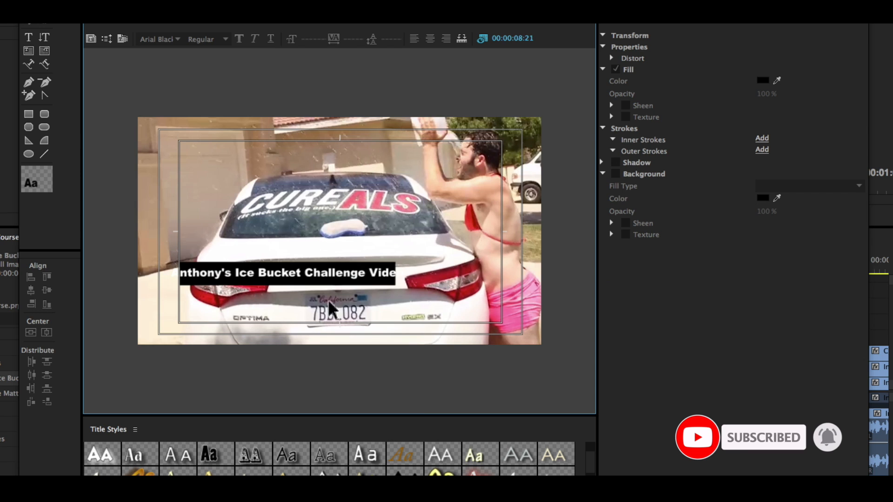
# Widen the black rectangle on both sides to about 408 so it extends past both ends of the title text
pyautogui.click(242, 266)
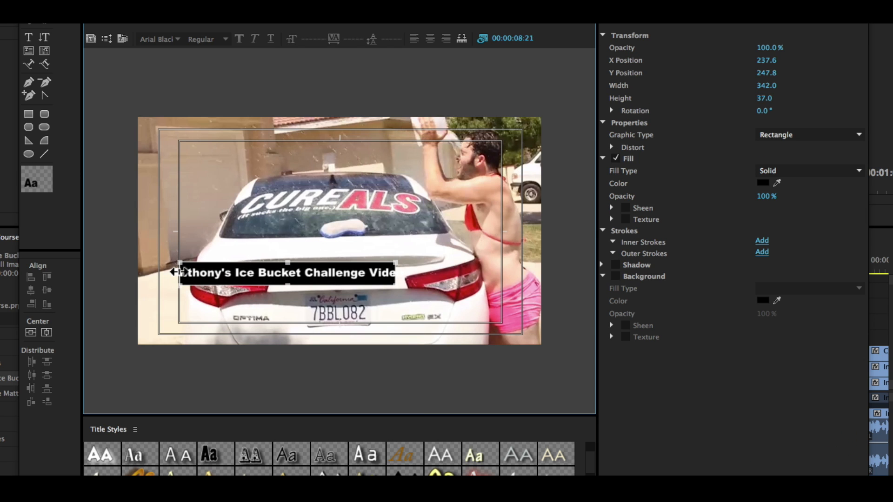
pyautogui.moveTo(176, 272); pyautogui.dragTo(165, 273)
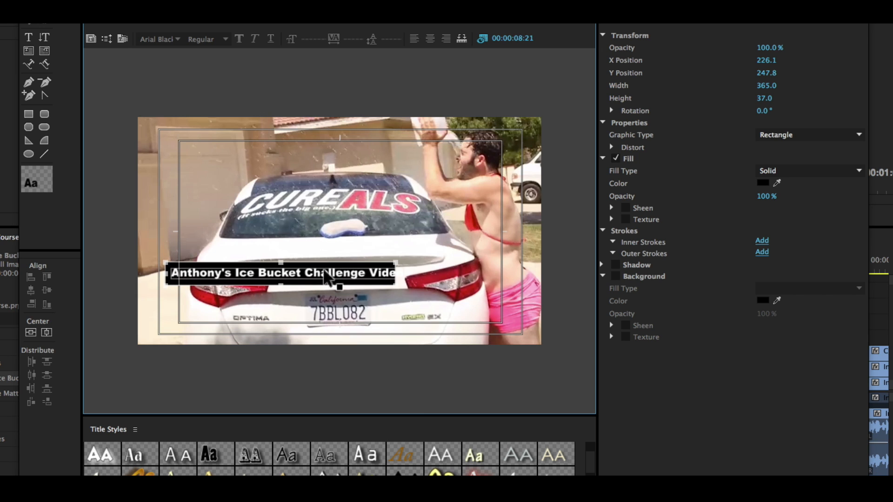
pyautogui.moveTo(395, 272); pyautogui.dragTo(421, 270)
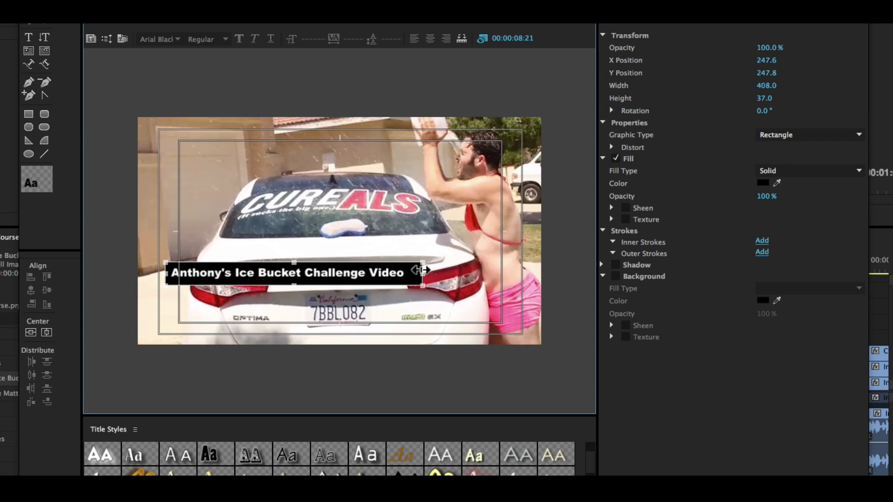
# Align the centers of the title text and black rectangle, and move both together to the lower-left corner of the frame
pyautogui.click(365, 278)
pyautogui.click(414, 278)
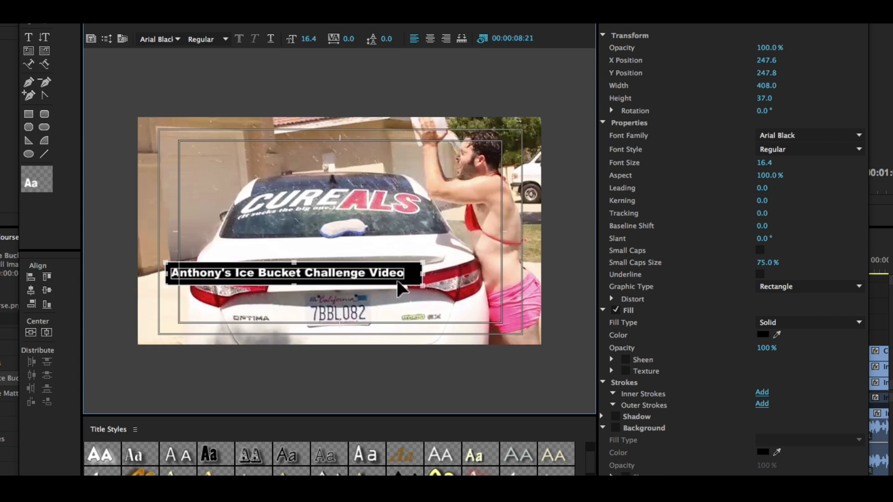
pyautogui.click(48, 293)
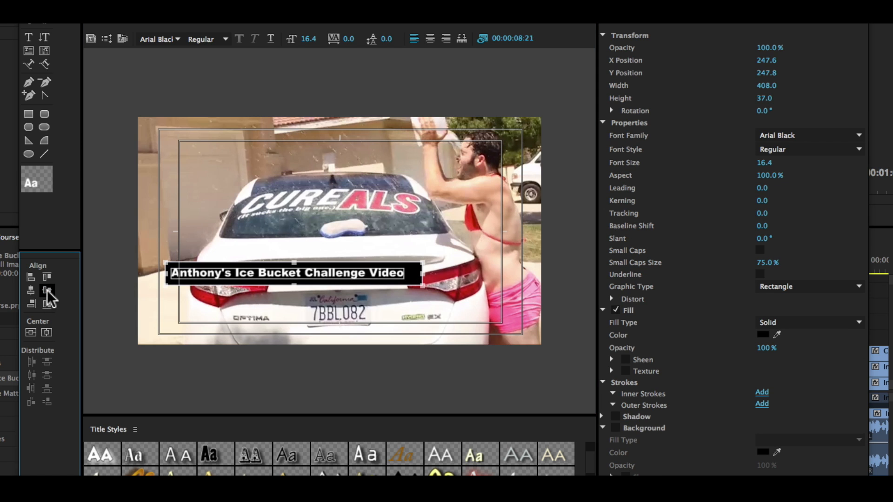
pyautogui.click(30, 291)
pyautogui.moveTo(376, 274); pyautogui.dragTo(344, 313)
pyautogui.click(355, 139)
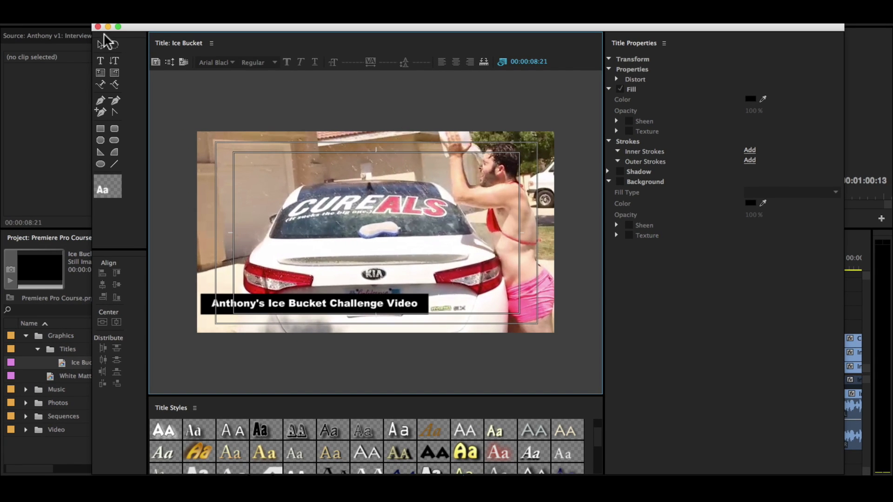
# Close the title and place Ice Bucket on track V4, starting level with the first ice bucket clip
pyautogui.click(97, 26)
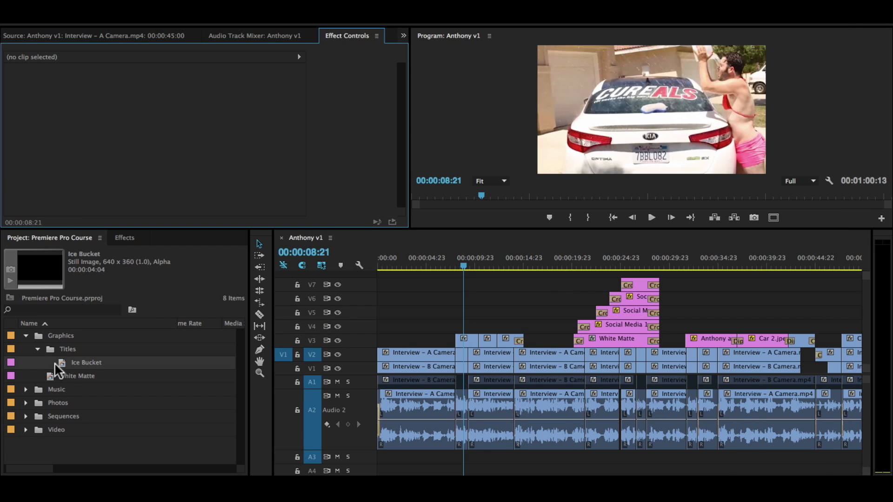
pyautogui.moveTo(87, 364); pyautogui.dragTo(324, 307)
pyautogui.moveTo(441, 333)
pyautogui.mouseDown()
pyautogui.moveTo(483, 333)
pyautogui.moveTo(455, 331)
pyautogui.mouseUp()
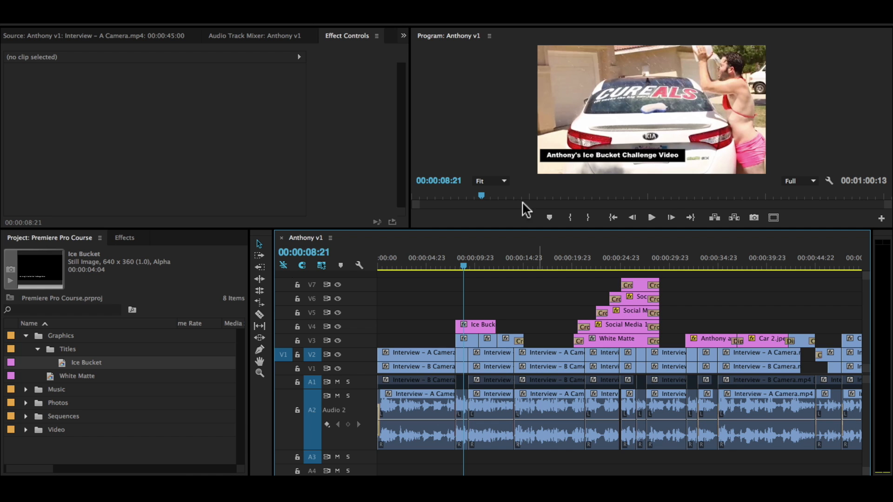
# Play through the Ice Bucket title on V4 and extend its end to the end of the last ice bucket clip
pyautogui.press('=')
pyautogui.press('=')
pyautogui.scroll(-5, 654, 305)
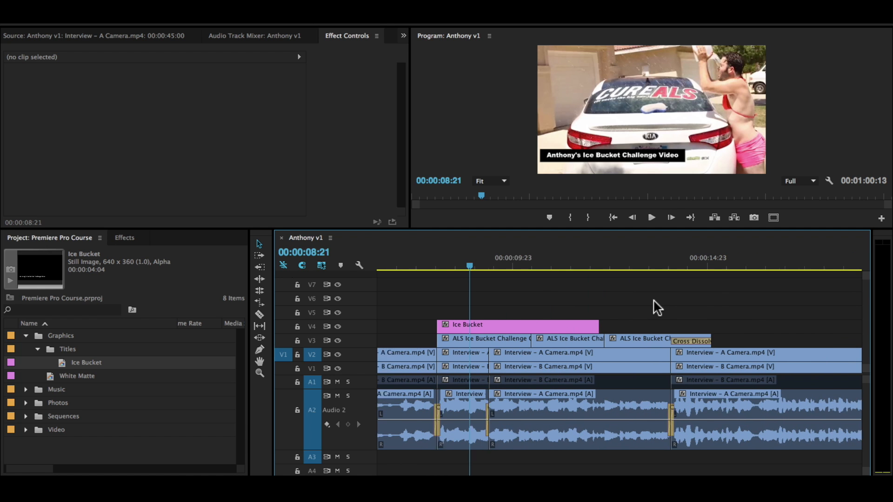
pyautogui.moveTo(451, 268)
pyautogui.mouseDown()
pyautogui.moveTo(504, 267)
pyautogui.moveTo(450, 267)
pyautogui.mouseUp()
pyautogui.press('space')
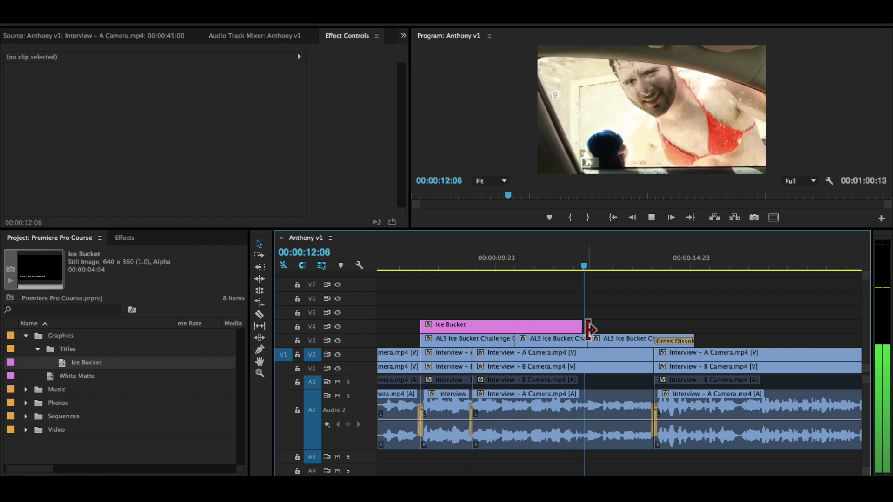
pyautogui.moveTo(587, 328); pyautogui.dragTo(694, 318)
# Copy the last ice bucket clip's Cross Dissolve onto the end of the Ice Bucket title, and preview the captioned section
pyautogui.click(672, 340)
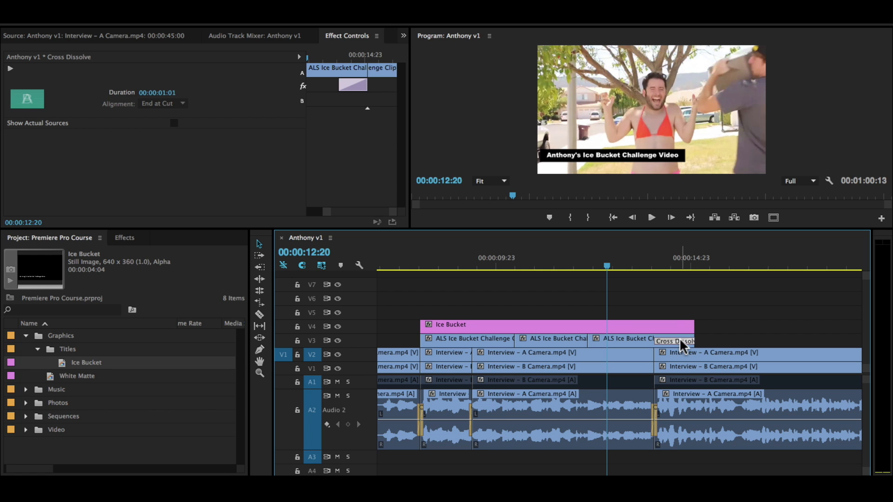
pyautogui.moveTo(680, 346); pyautogui.dragTo(696, 326)
pyautogui.press('space')
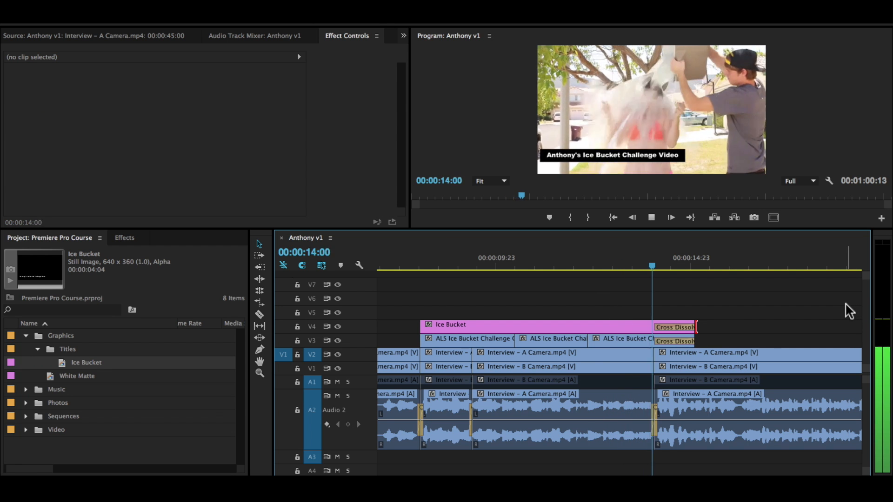
pyautogui.moveTo(419, 263); pyautogui.dragTo(487, 261)
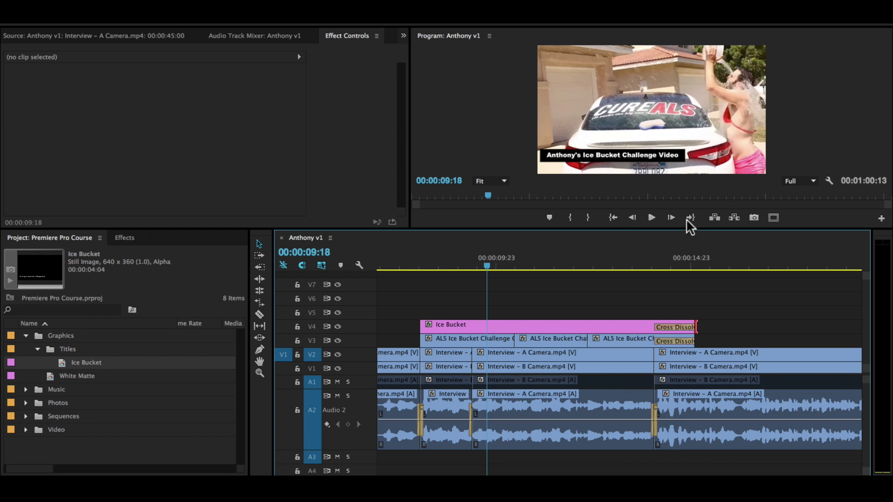
pyautogui.click(434, 263)
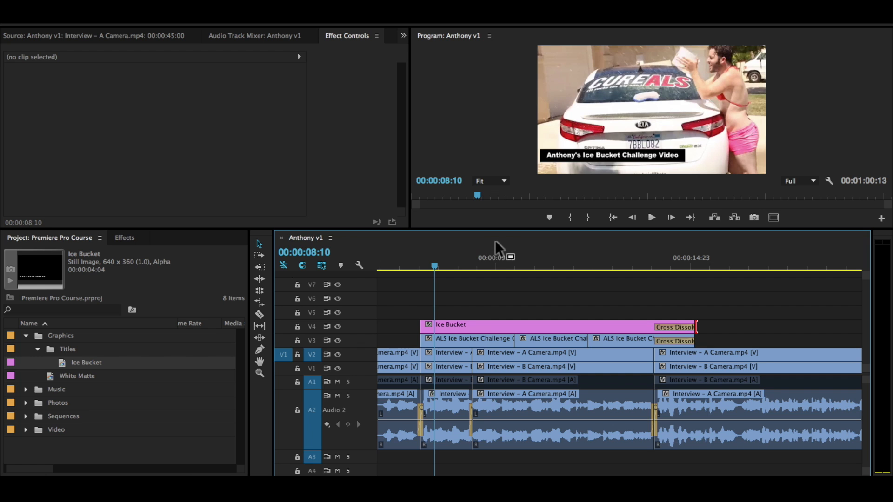
# Open the Ice Bucket title from its timeline clip and again from the Titles bin, closing it each time
pyautogui.press('-')
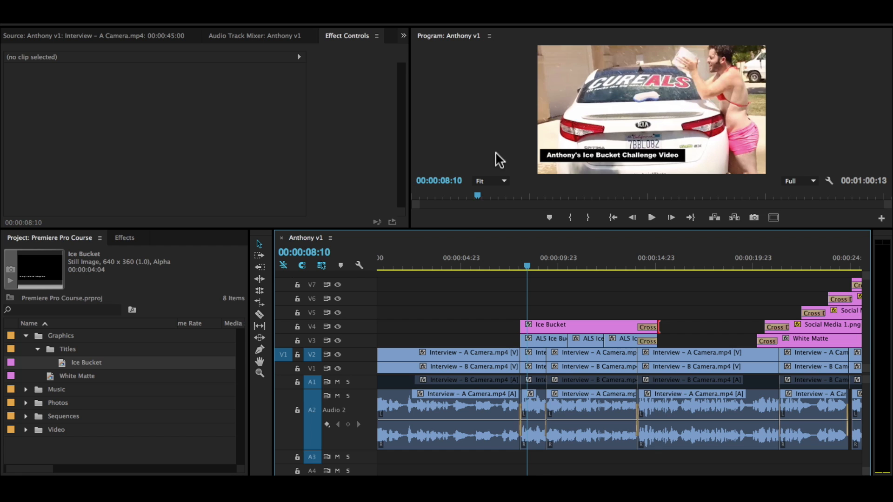
pyautogui.click(648, 325)
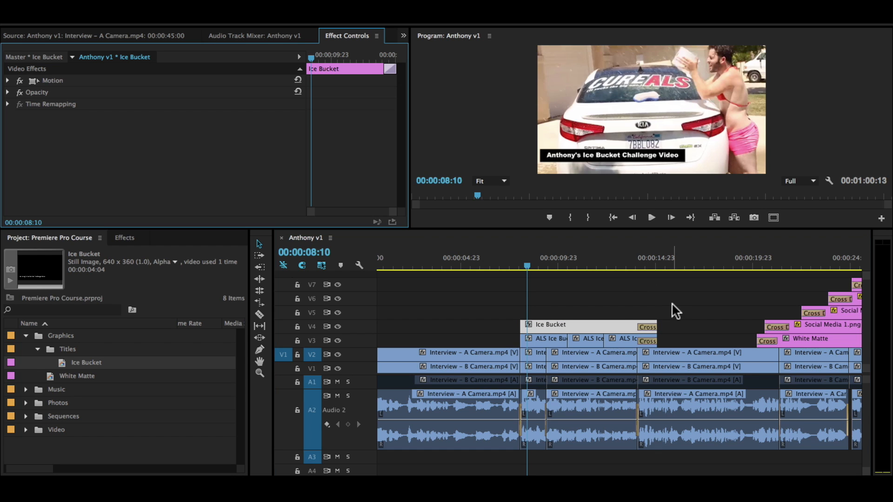
pyautogui.doubleClick(593, 322)
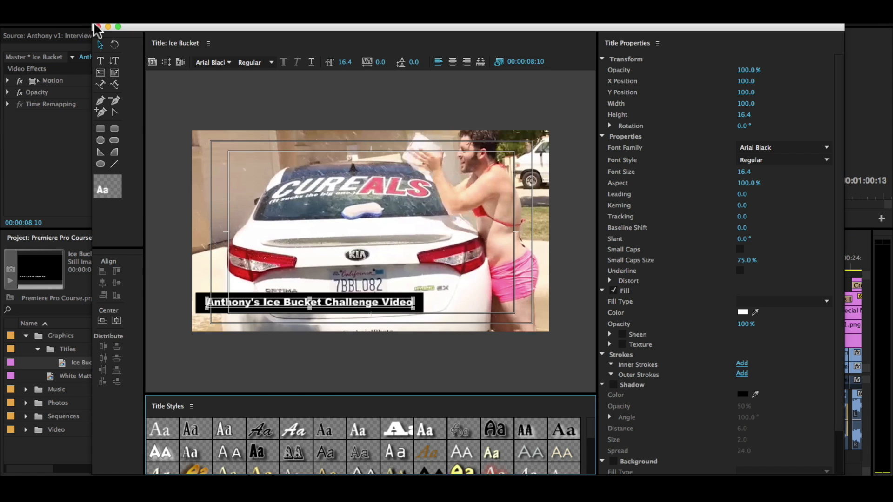
pyautogui.click(98, 27)
pyautogui.doubleClick(63, 359)
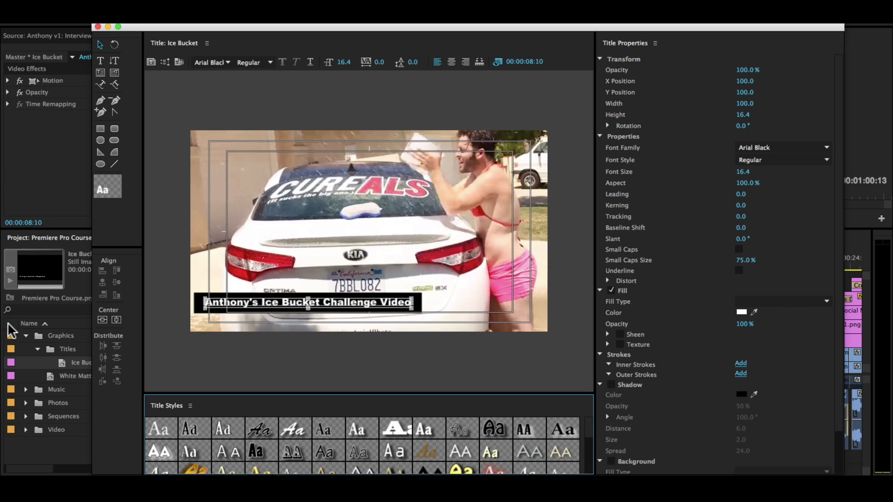
pyautogui.click(97, 27)
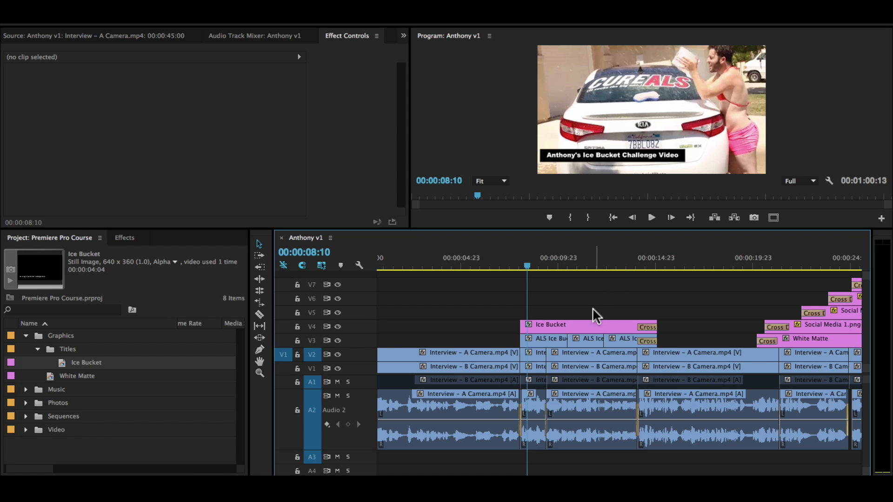
# Show the whole sequence in the timeline and save the project
pyautogui.press('-')
pyautogui.press('-')
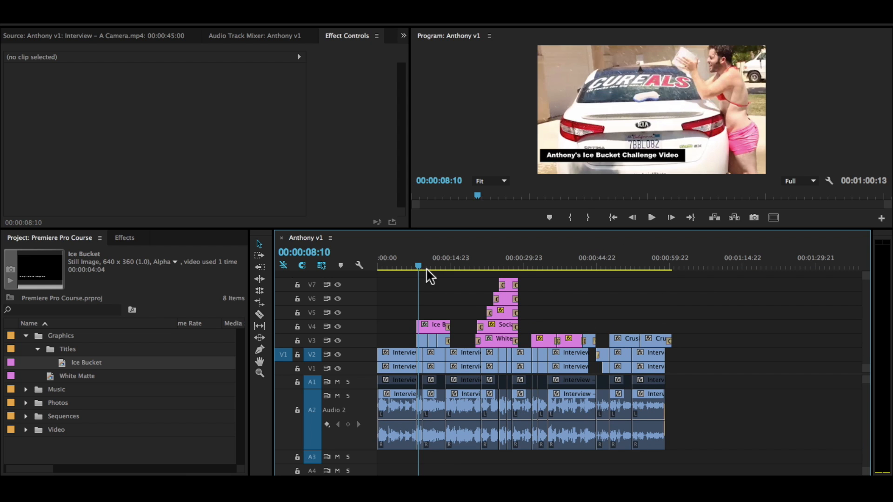
pyautogui.hotkey('ctrl', 's')
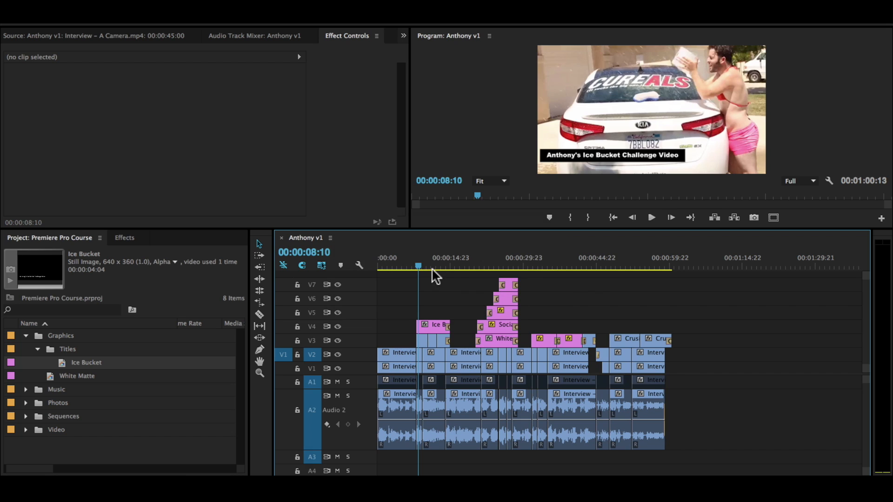